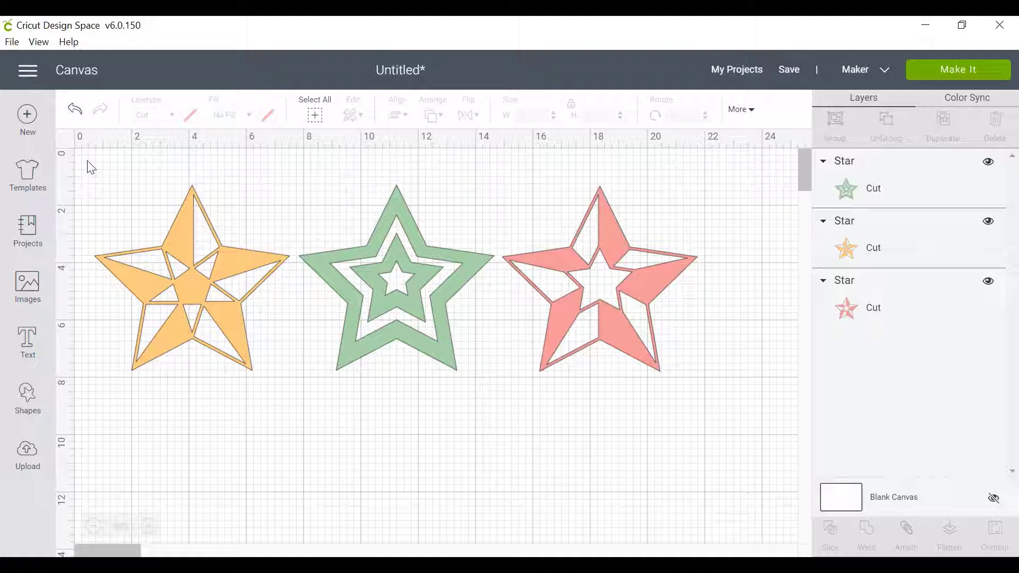
Step: Marquee-select the three stars, group them, and collapse the new Group layer
{"action": "left_click_drag", "start_coordinate": [88, 162], "coordinate": [722, 408]}
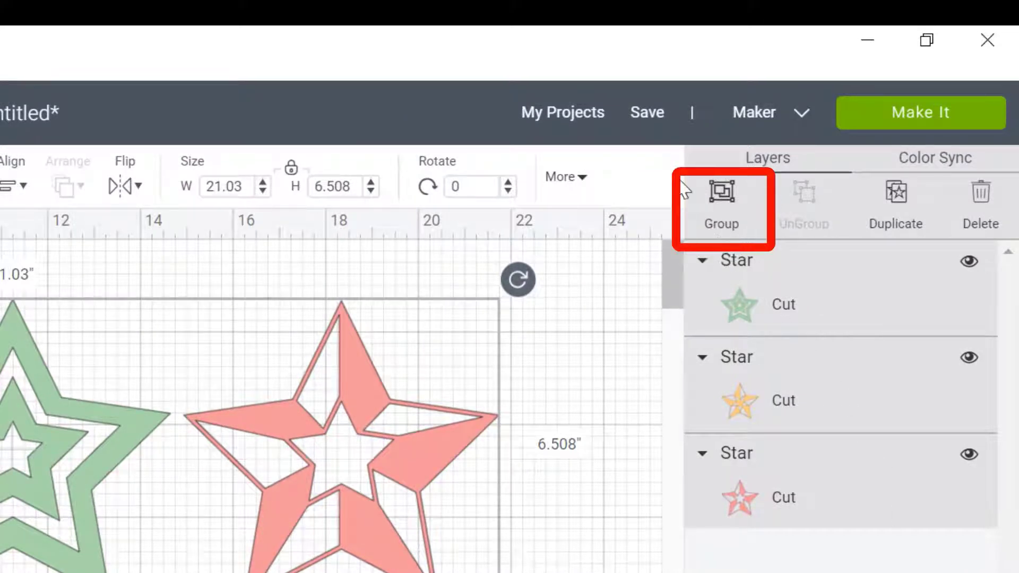
{"action": "left_click", "coordinate": [724, 201]}
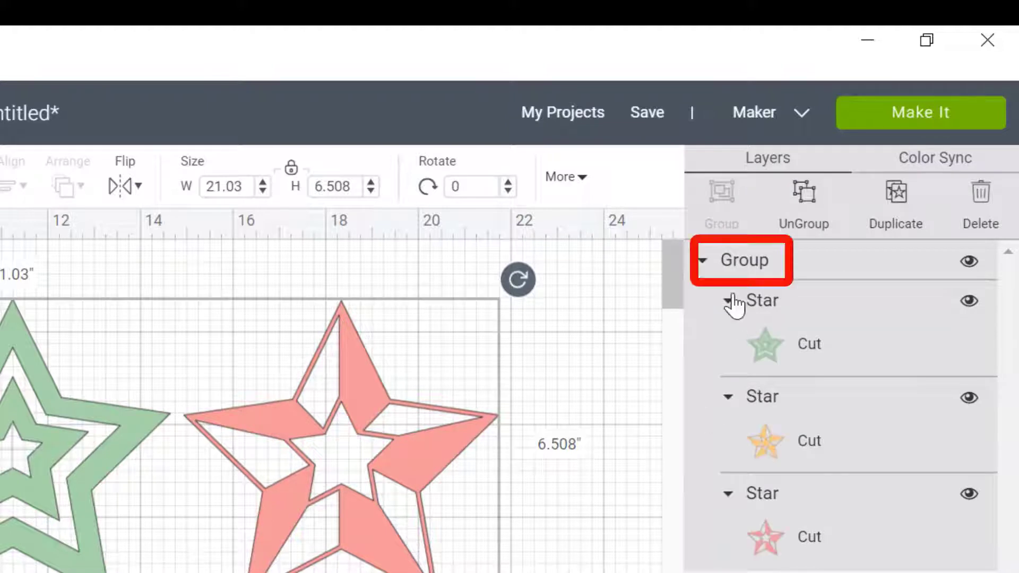
{"action": "left_click", "coordinate": [703, 261]}
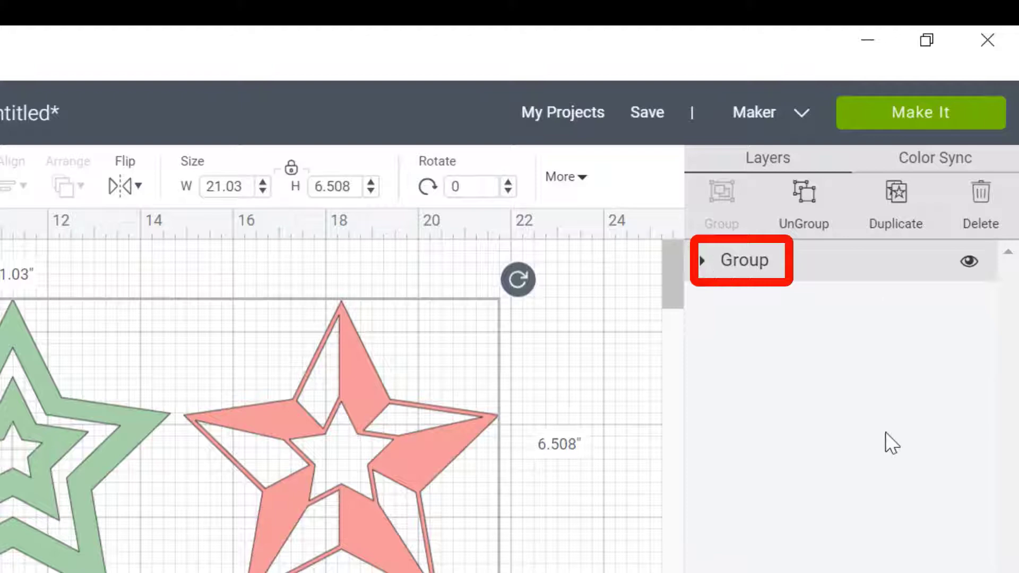
{"action": "left_click", "coordinate": [603, 440]}
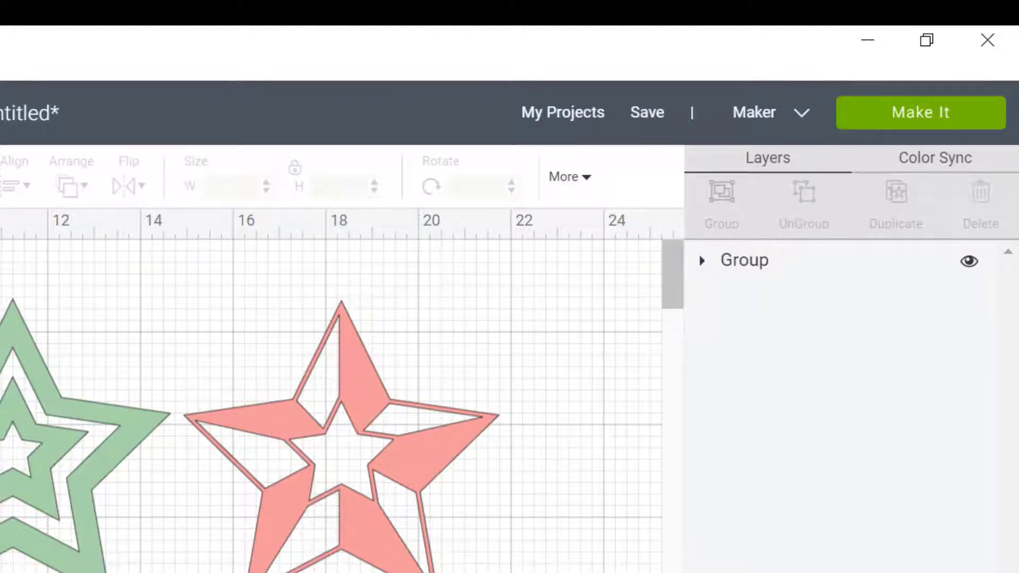
Step: Add the text 'Your a STAR!', enlarge it to 17.579" wide, and place it below the stars
{"action": "left_click", "coordinate": [0, 554]}
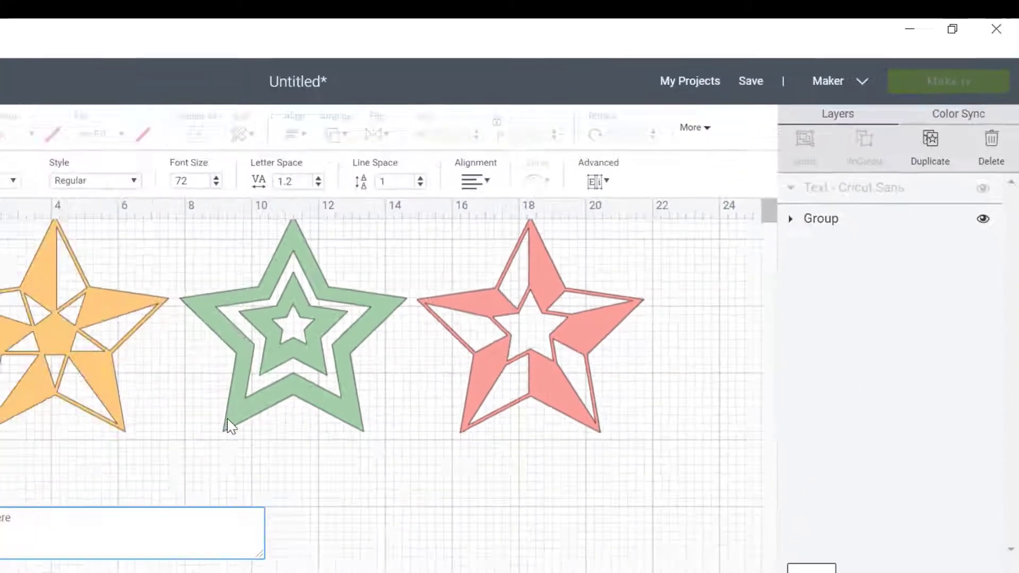
{"action": "type", "text": "Your a"}
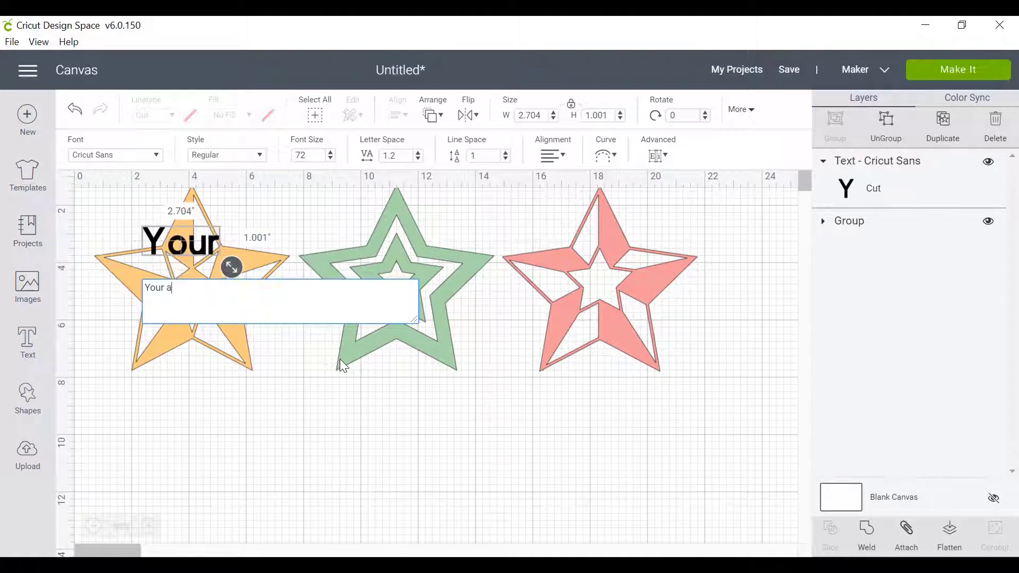
{"action": "type", "text": " StA"}
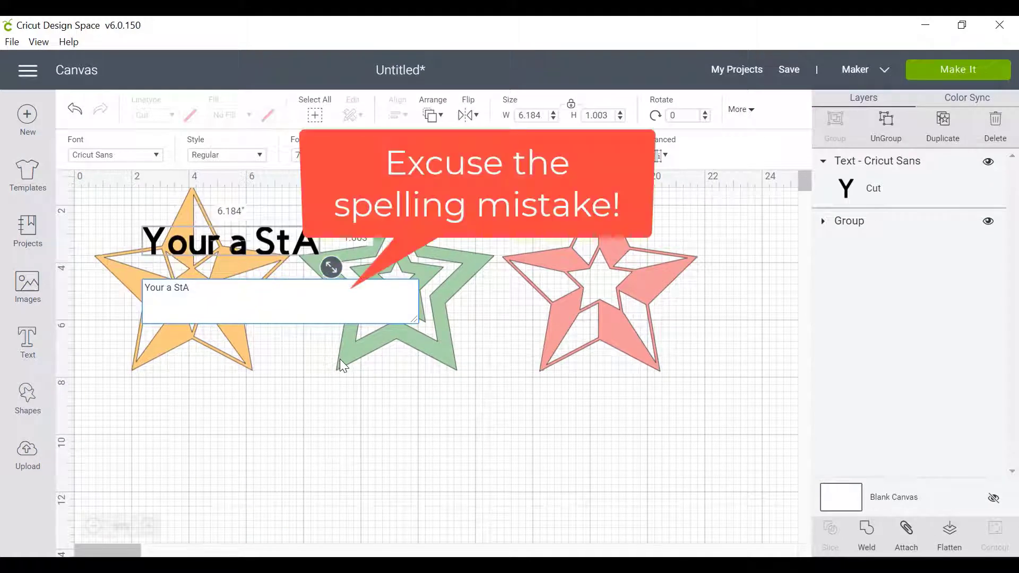
{"action": "key", "text": "BackSpace"}
{"action": "key", "text": "BackSpace"}
{"action": "type", "text": "TAR!"}
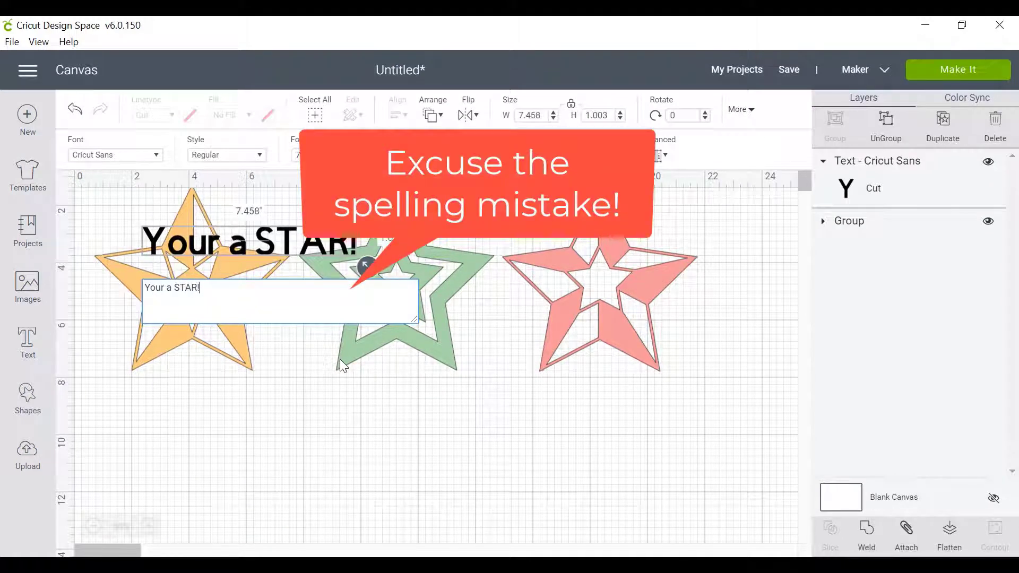
{"action": "left_click", "coordinate": [348, 273]}
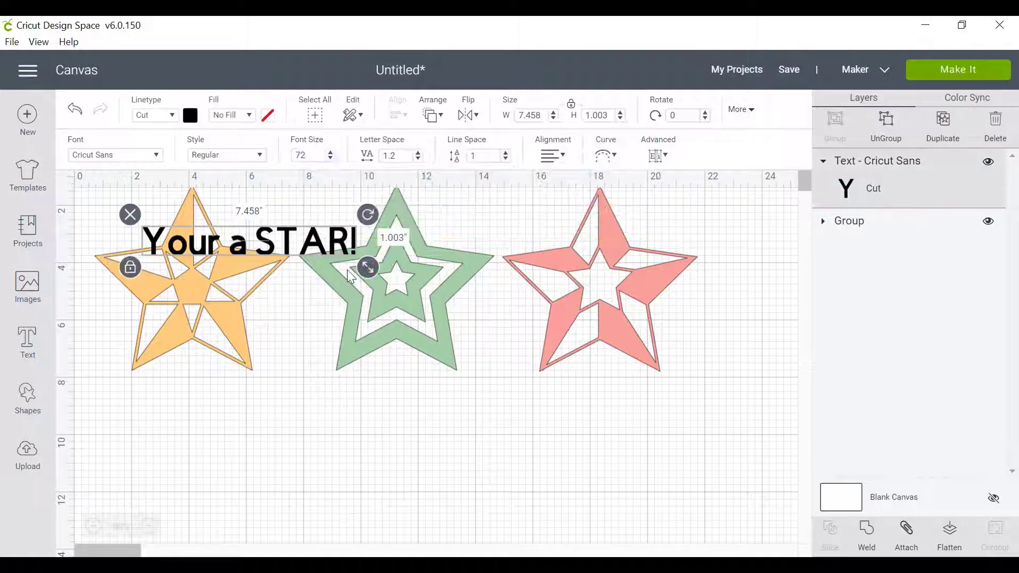
{"action": "left_click_drag", "start_coordinate": [367, 268], "coordinate": [658, 306]}
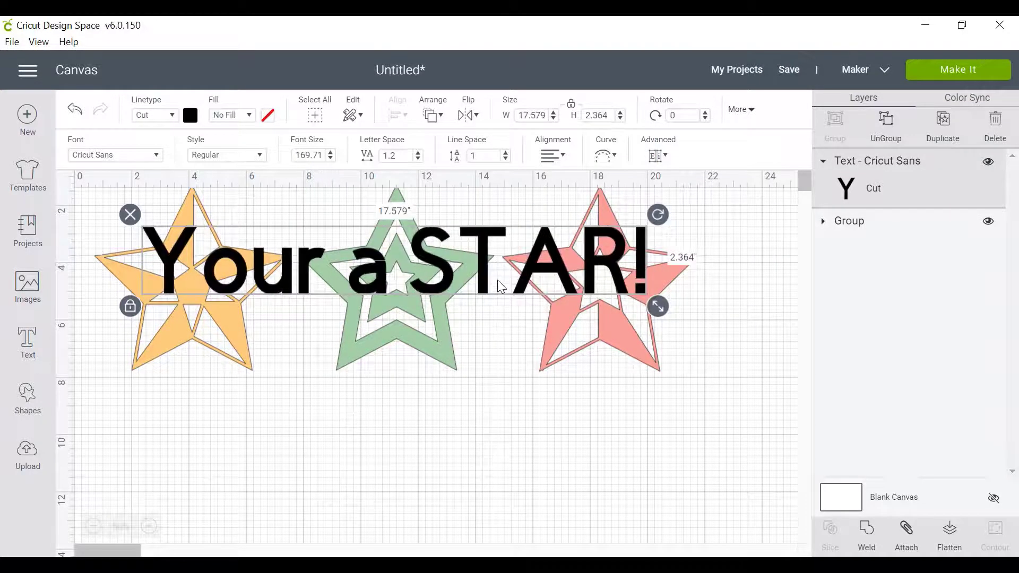
{"action": "left_click_drag", "start_coordinate": [497, 279], "coordinate": [492, 439]}
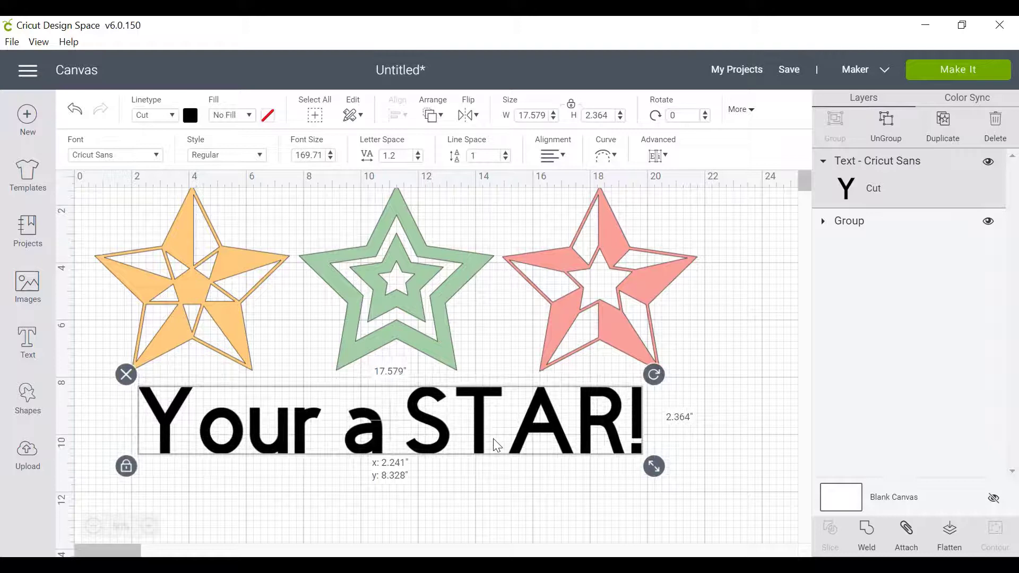
{"action": "left_click", "coordinate": [682, 544]}
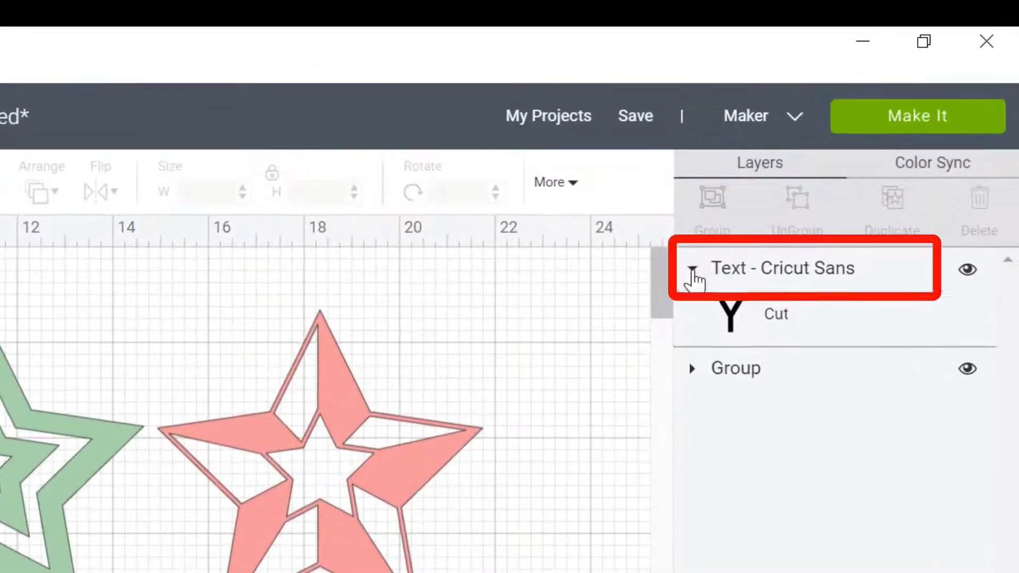
Step: Collapse the Text layer and nudge the 21.03" star group to sit directly above the text
{"action": "left_click", "coordinate": [692, 269]}
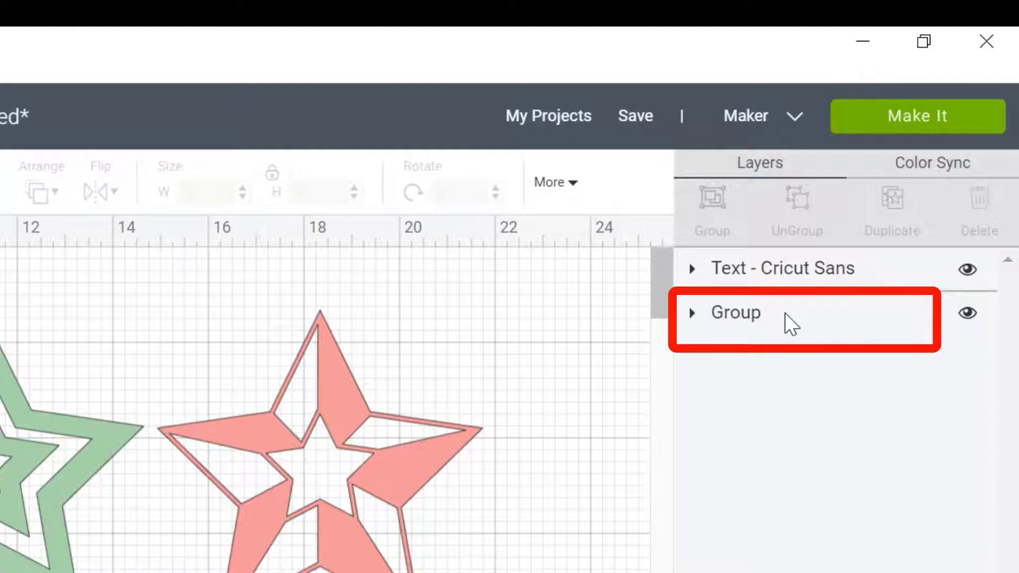
{"action": "left_click", "coordinate": [741, 318]}
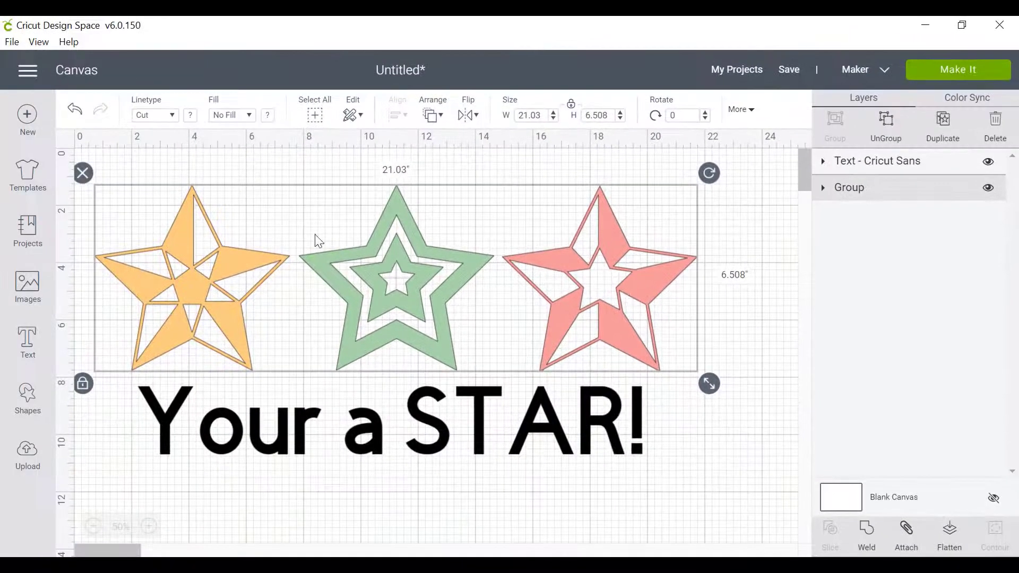
{"action": "mouse_move", "coordinate": [503, 233]}
{"action": "left_mouse_down"}
{"action": "mouse_move", "coordinate": [517, 249]}
{"action": "mouse_move", "coordinate": [535, 517]}
{"action": "mouse_move", "coordinate": [520, 206]}
{"action": "mouse_move", "coordinate": [506, 227]}
{"action": "mouse_move", "coordinate": [505, 214]}
{"action": "mouse_move", "coordinate": [517, 231]}
{"action": "left_mouse_up"}
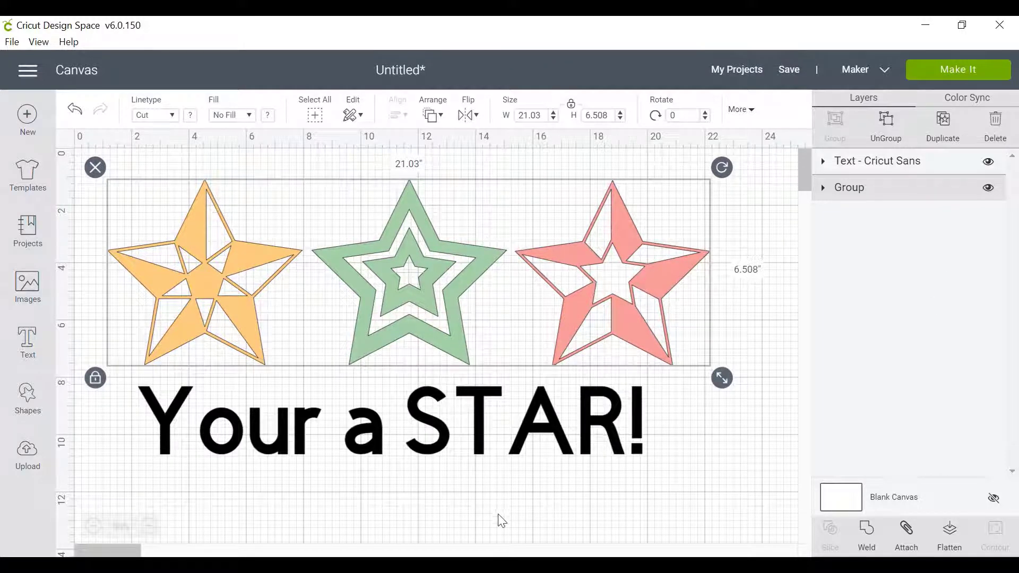
{"action": "left_click", "coordinate": [565, 507]}
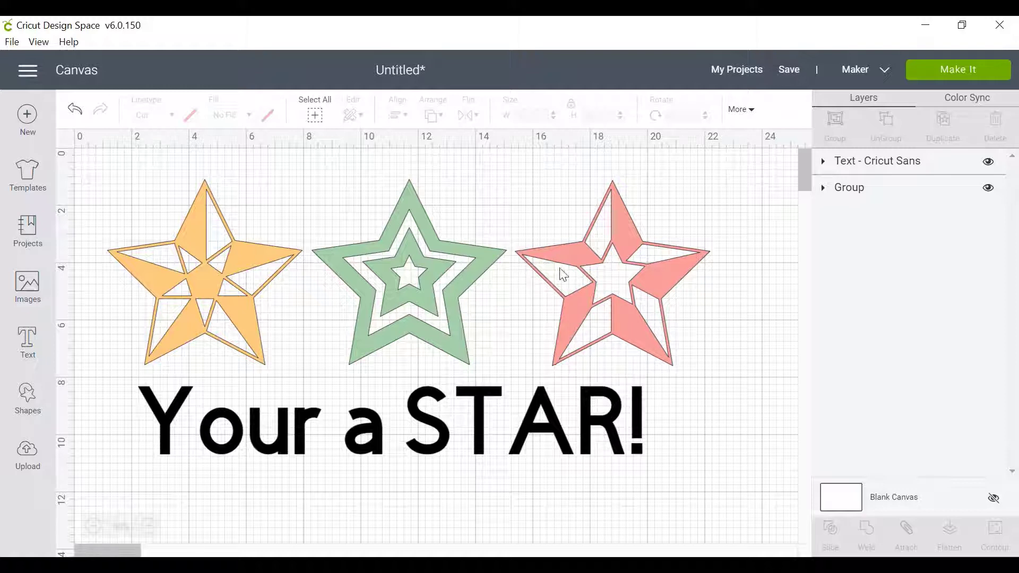
Step: Ungroup the star group, then select the orange and green stars together
{"action": "left_click_drag", "start_coordinate": [743, 368], "coordinate": [159, 212]}
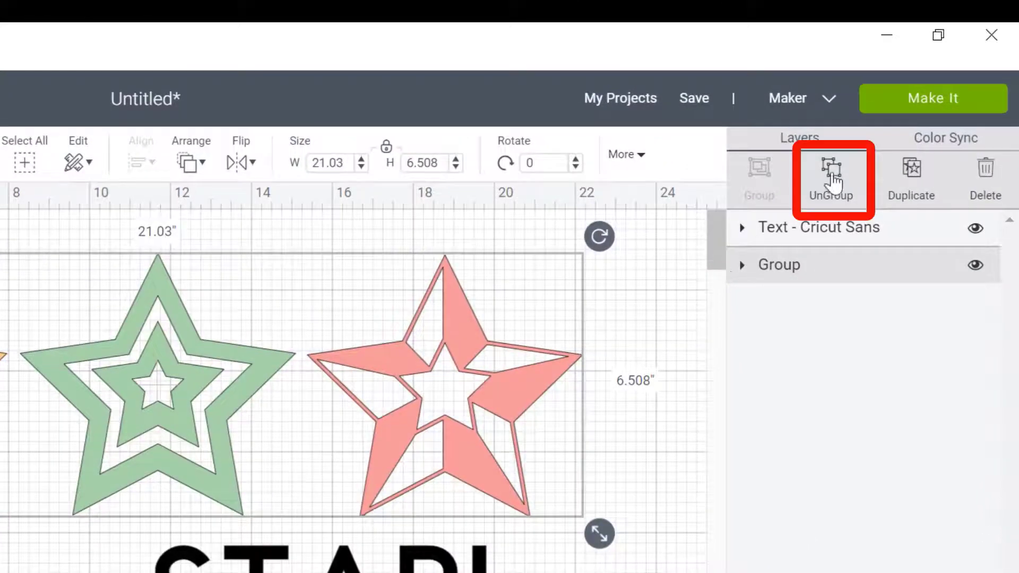
{"action": "left_click", "coordinate": [834, 178]}
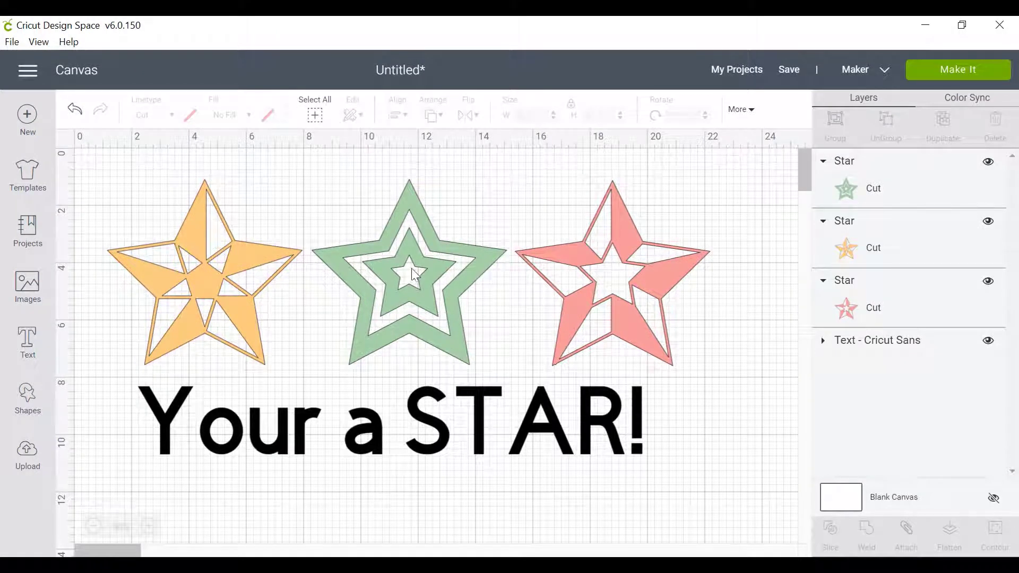
{"action": "left_click", "coordinate": [189, 270]}
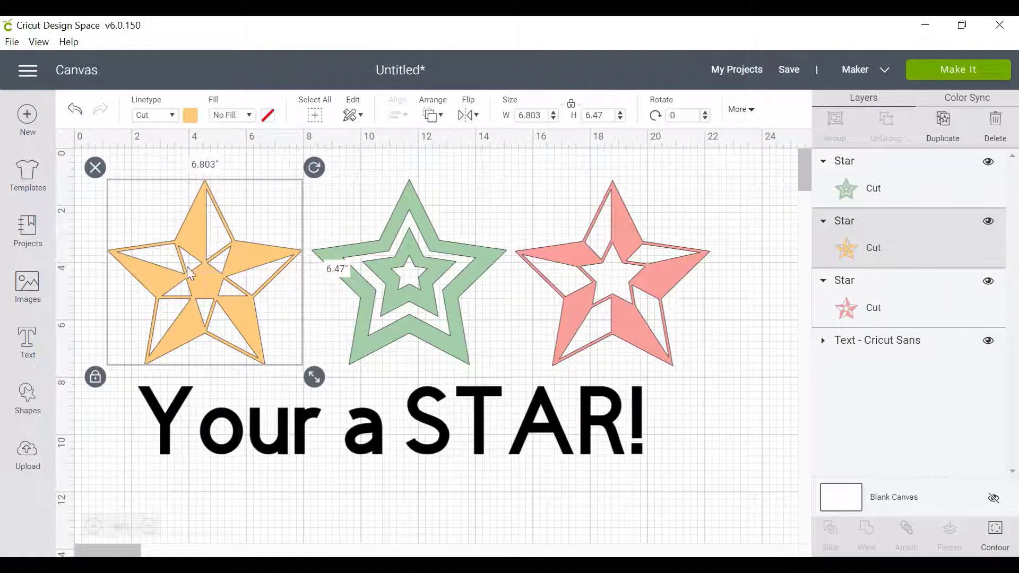
{"action": "left_click", "coordinate": [444, 255], "text": "shift"}
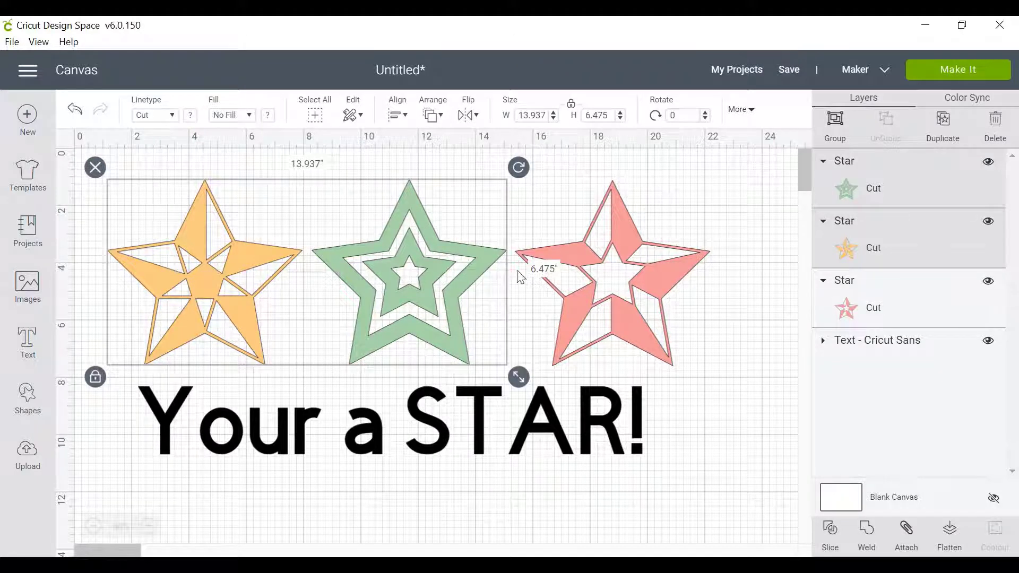
Step: Group the orange and green stars, reposition the pair, then ungroup them again
{"action": "left_click", "coordinate": [834, 132]}
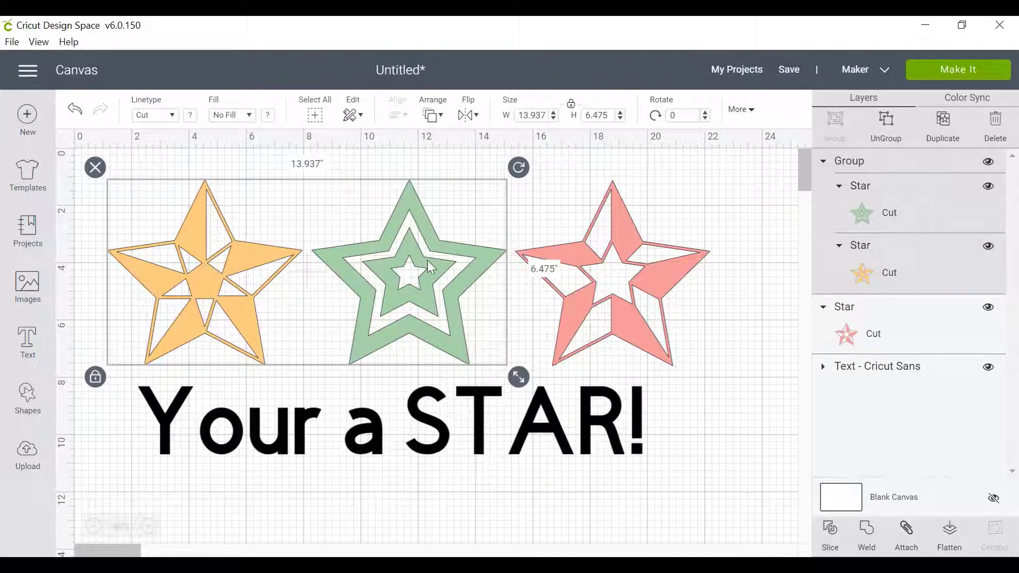
{"action": "left_click_drag", "start_coordinate": [371, 245], "coordinate": [428, 261]}
{"action": "left_click", "coordinate": [709, 325]}
{"action": "left_click", "coordinate": [345, 268]}
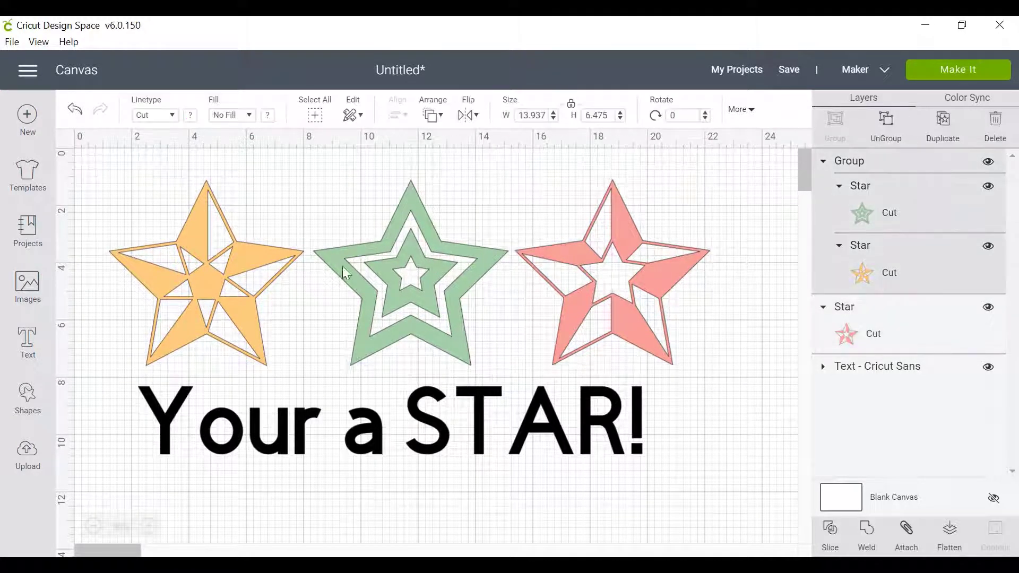
{"action": "left_click", "coordinate": [886, 123]}
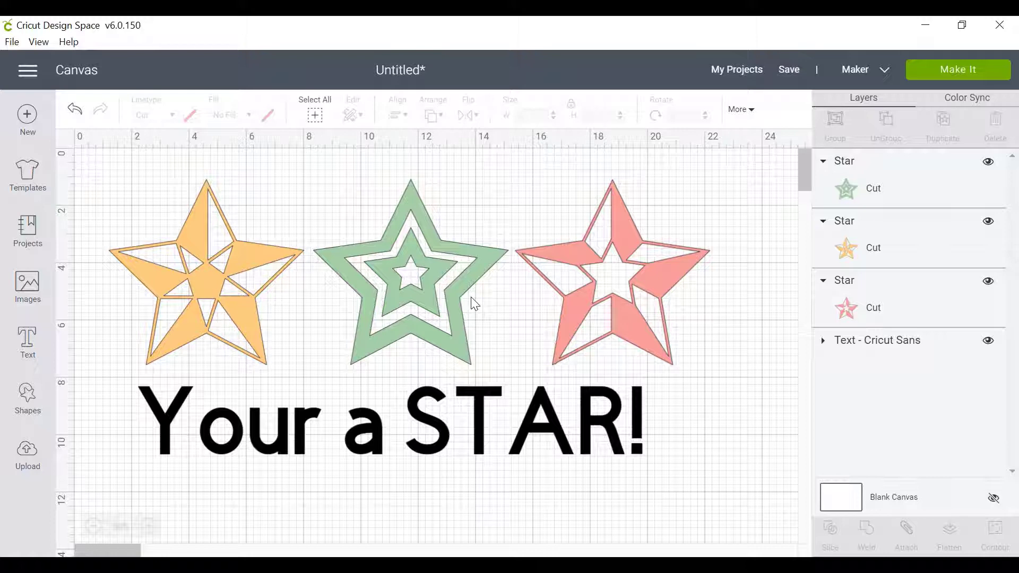
Step: Move the orange star down and tilt it about 26°, then lower and slightly tilt the green star
{"action": "left_click_drag", "start_coordinate": [268, 284], "coordinate": [318, 329]}
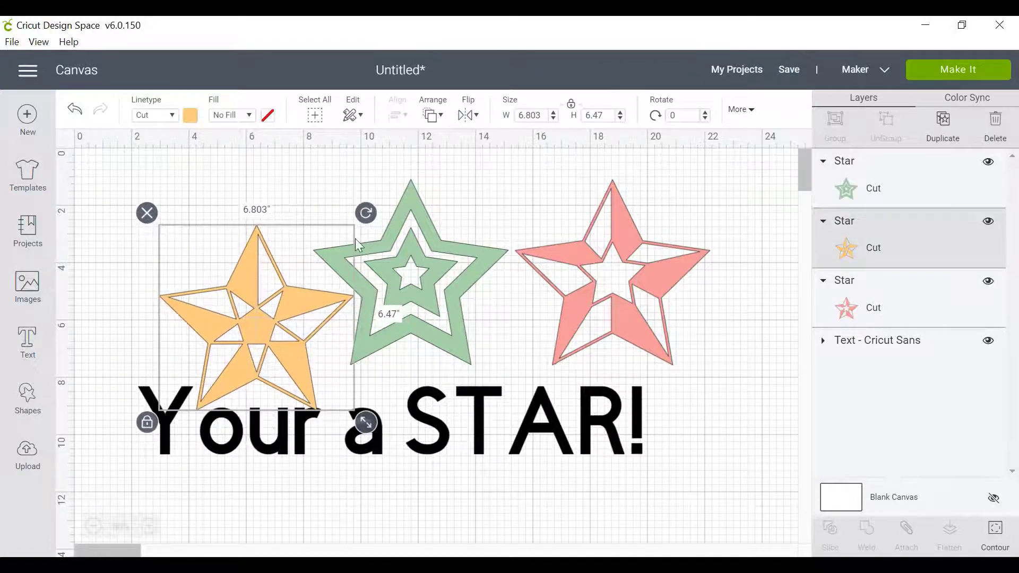
{"action": "left_click_drag", "start_coordinate": [365, 213], "coordinate": [400, 283]}
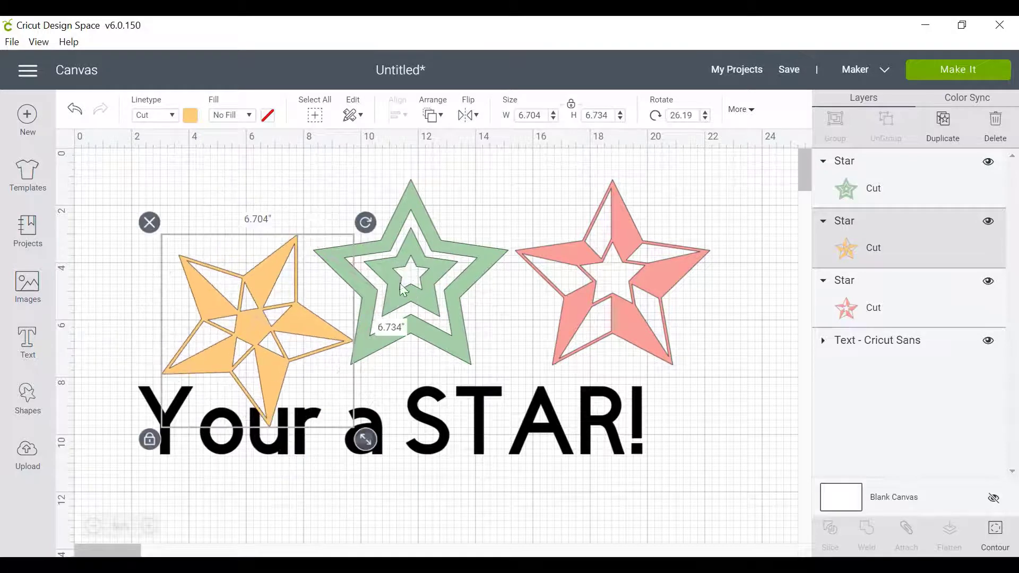
{"action": "left_click", "coordinate": [403, 289]}
{"action": "left_click_drag", "start_coordinate": [319, 319], "coordinate": [329, 374]}
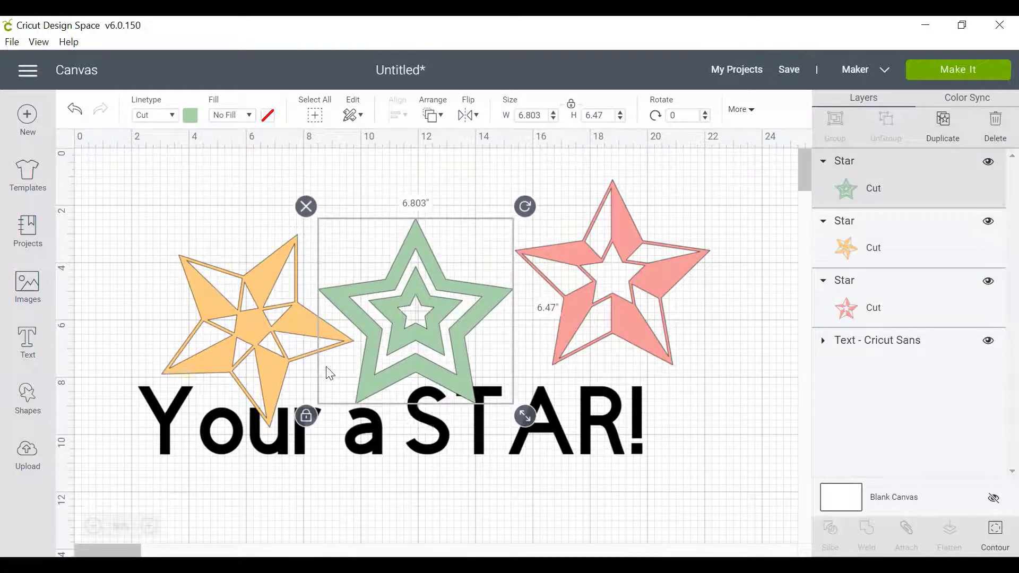
{"action": "left_click_drag", "start_coordinate": [524, 207], "coordinate": [517, 201]}
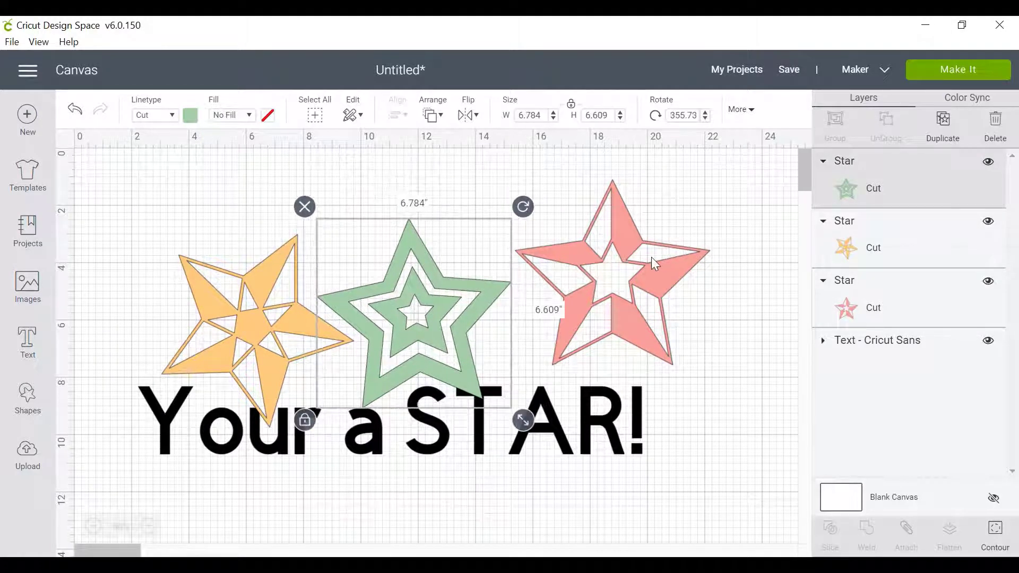
Step: Reposition and rotate the pink star until it sits tilted at the right end of the row
{"action": "left_click_drag", "start_coordinate": [652, 258], "coordinate": [621, 363]}
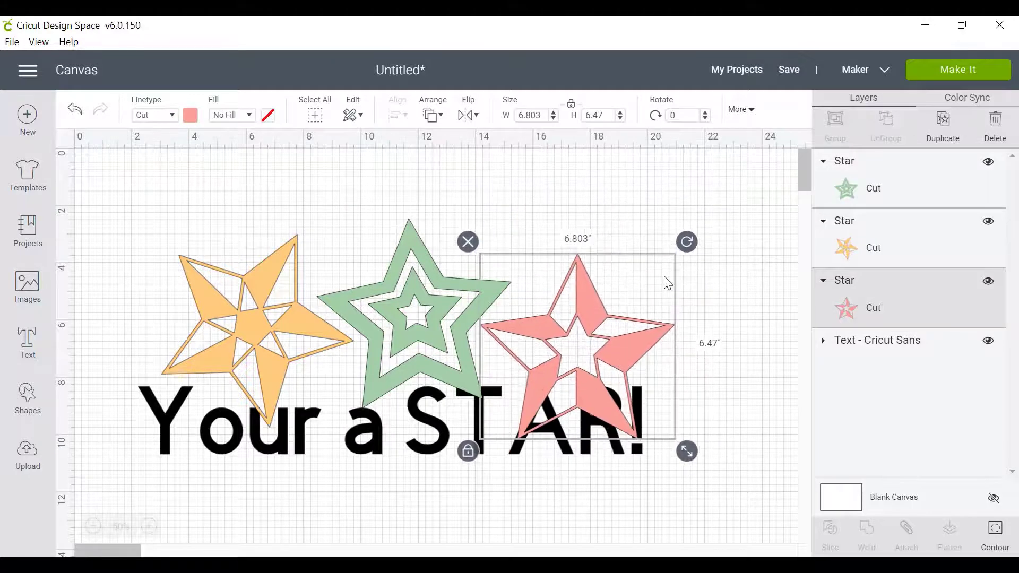
{"action": "left_click_drag", "start_coordinate": [687, 242], "coordinate": [727, 371]}
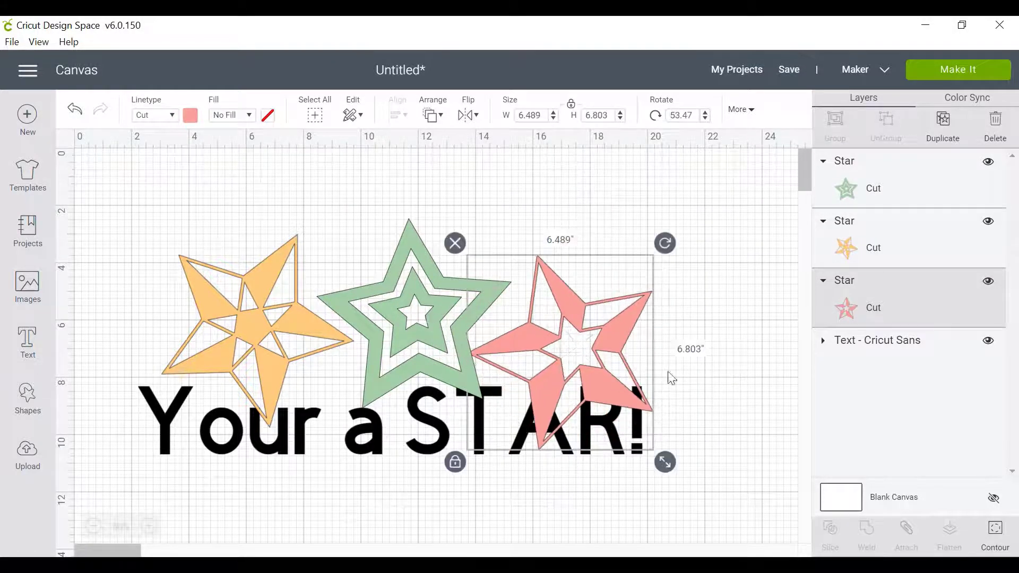
{"action": "left_click_drag", "start_coordinate": [541, 450], "coordinate": [552, 428]}
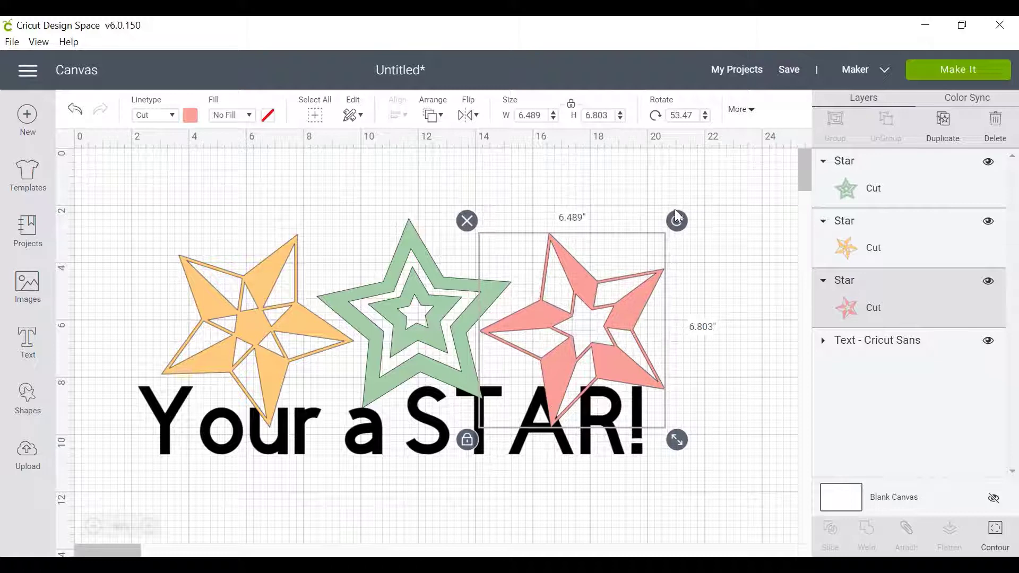
{"action": "left_click_drag", "start_coordinate": [676, 217], "coordinate": [652, 182]}
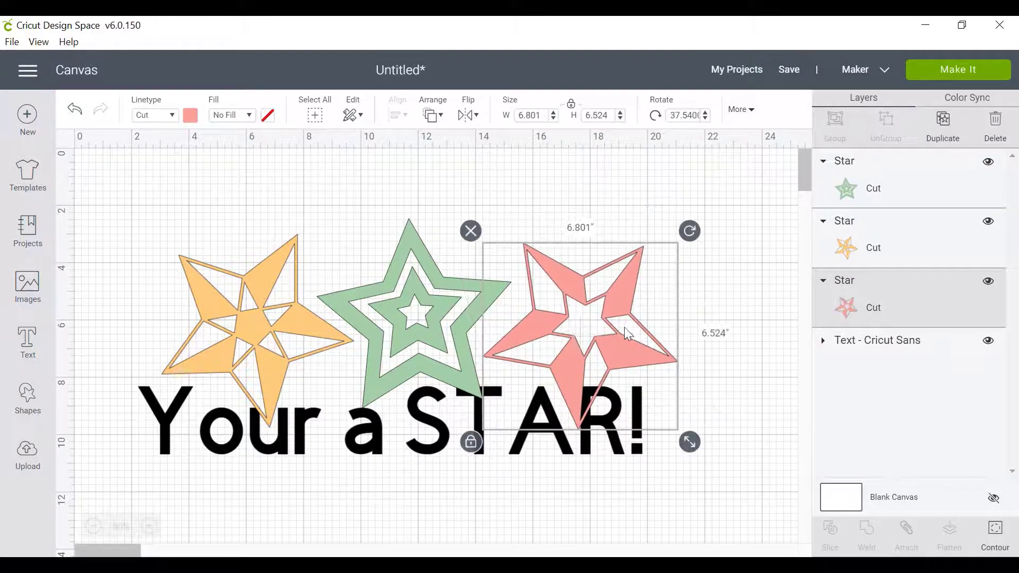
{"action": "left_click_drag", "start_coordinate": [628, 333], "coordinate": [619, 309]}
{"action": "mouse_move", "coordinate": [688, 211]}
{"action": "left_mouse_down"}
{"action": "mouse_move", "coordinate": [671, 201]}
{"action": "mouse_move", "coordinate": [683, 201]}
{"action": "left_mouse_up"}
{"action": "left_click_drag", "start_coordinate": [629, 324], "coordinate": [625, 318]}
{"action": "left_click", "coordinate": [719, 310]}
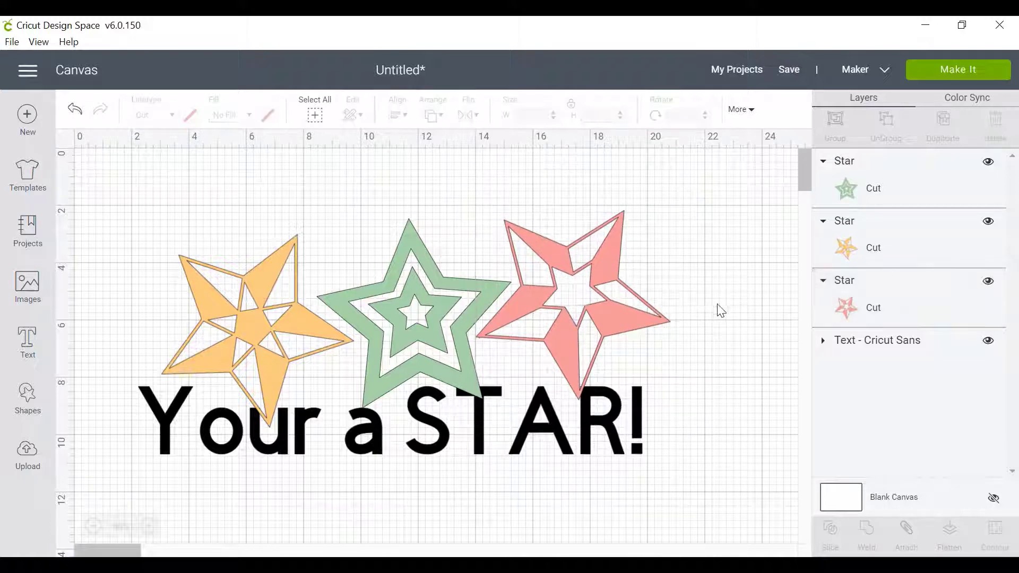
Step: Move the 'Your a STAR!' text lower and fine-tune the orange star to a 28.2° tilt
{"action": "left_click", "coordinate": [554, 451]}
{"action": "left_click_drag", "start_coordinate": [557, 432], "coordinate": [584, 523]}
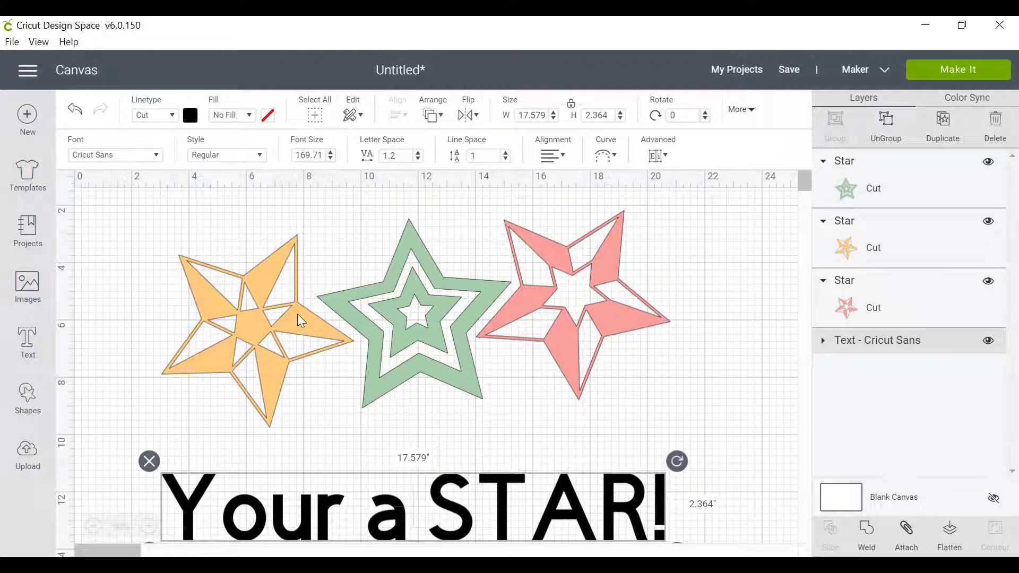
{"action": "left_click_drag", "start_coordinate": [307, 325], "coordinate": [312, 336]}
{"action": "left_click_drag", "start_coordinate": [373, 228], "coordinate": [383, 225]}
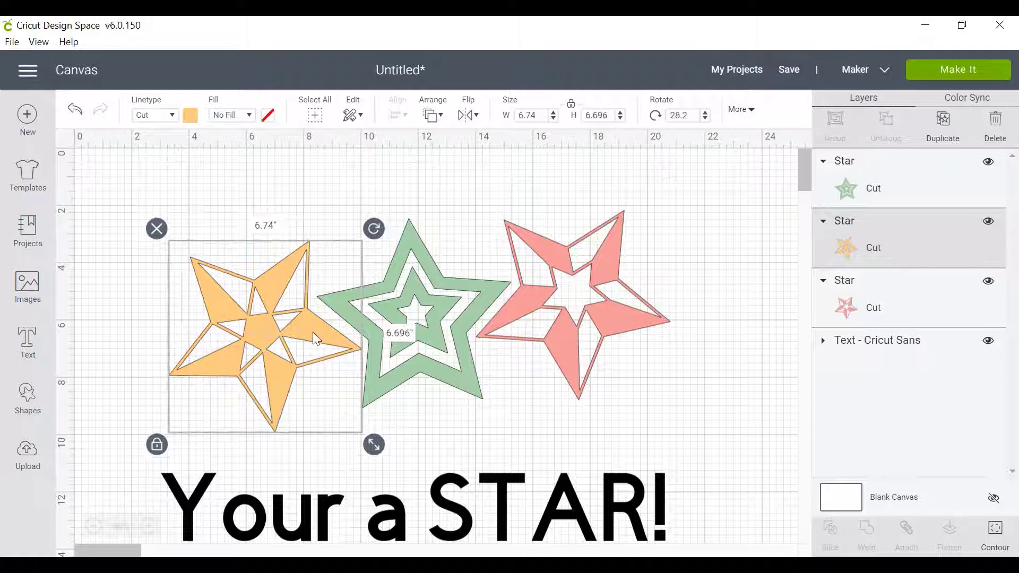
{"action": "left_click_drag", "start_coordinate": [313, 335], "coordinate": [304, 342]}
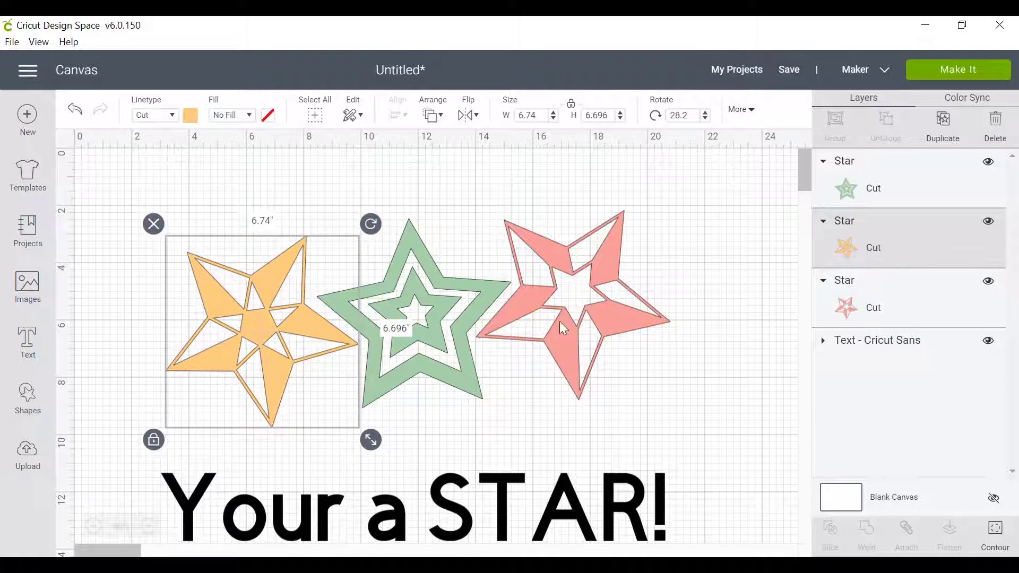
{"action": "left_click", "coordinate": [639, 418]}
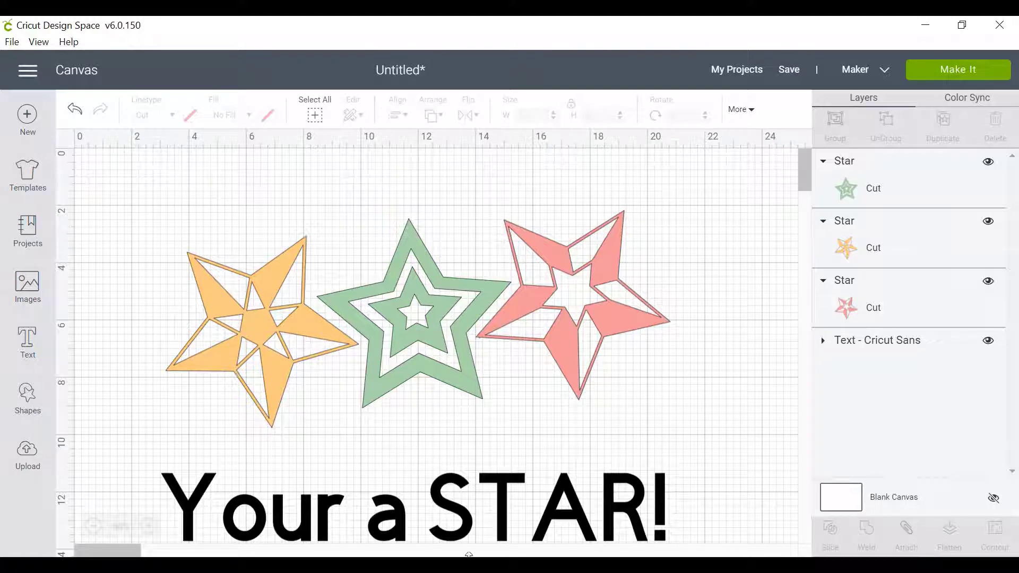
{"action": "left_click", "coordinate": [488, 528]}
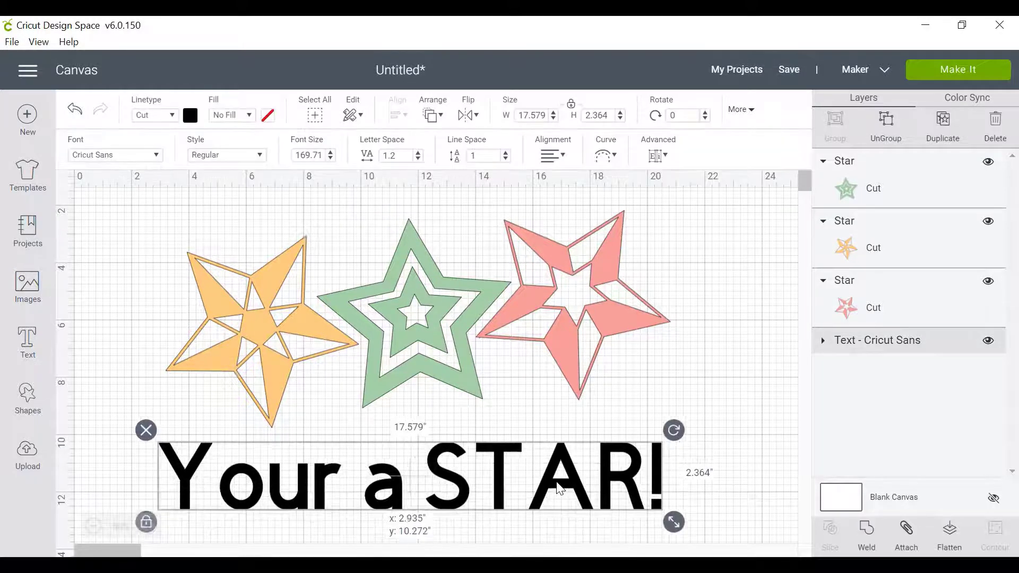
Step: Try moving the pink and green stars, undo both moves, and marquee-select all three stars
{"action": "left_click", "coordinate": [647, 304]}
{"action": "left_click_drag", "start_coordinate": [661, 324], "coordinate": [785, 334]}
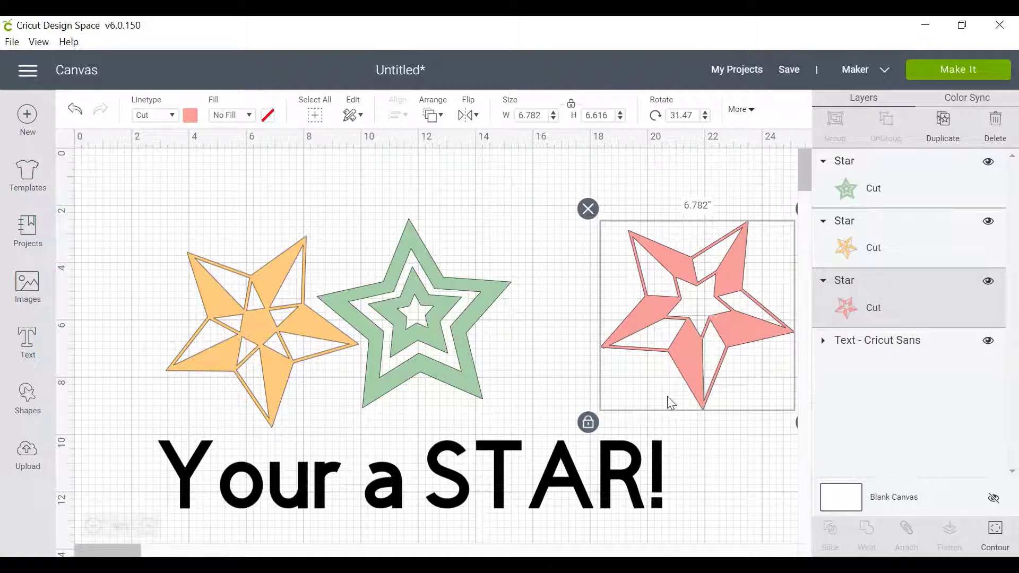
{"action": "key", "text": "ctrl+z"}
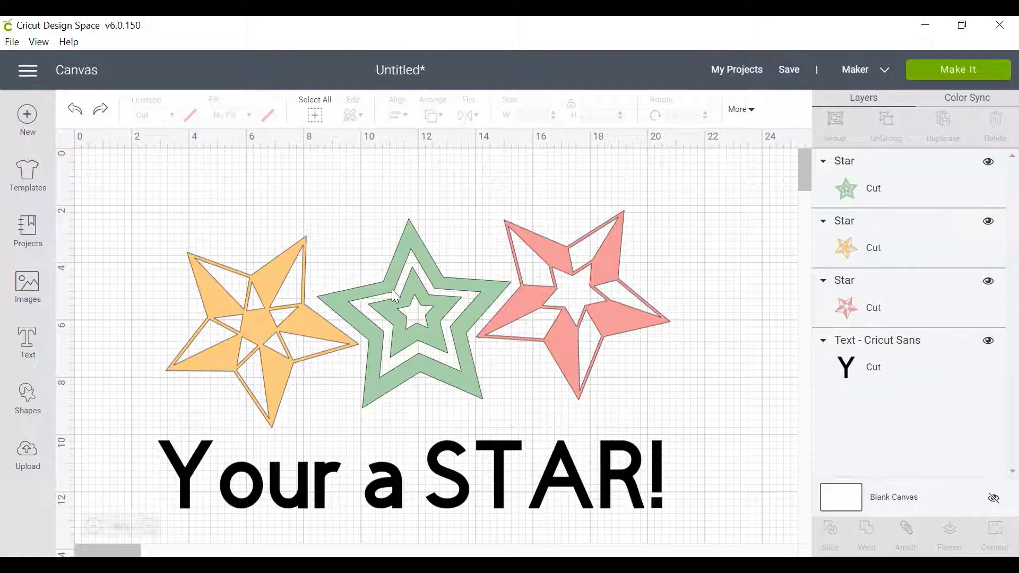
{"action": "left_click_drag", "start_coordinate": [386, 281], "coordinate": [355, 244]}
{"action": "left_click", "coordinate": [610, 239]}
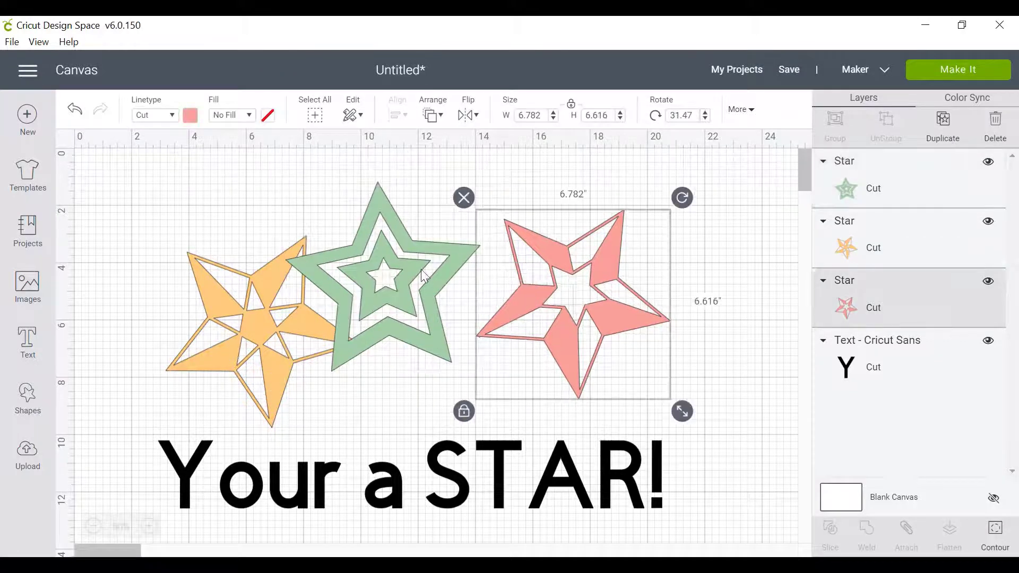
{"action": "left_click", "coordinate": [475, 302]}
{"action": "key", "text": "ctrl+z"}
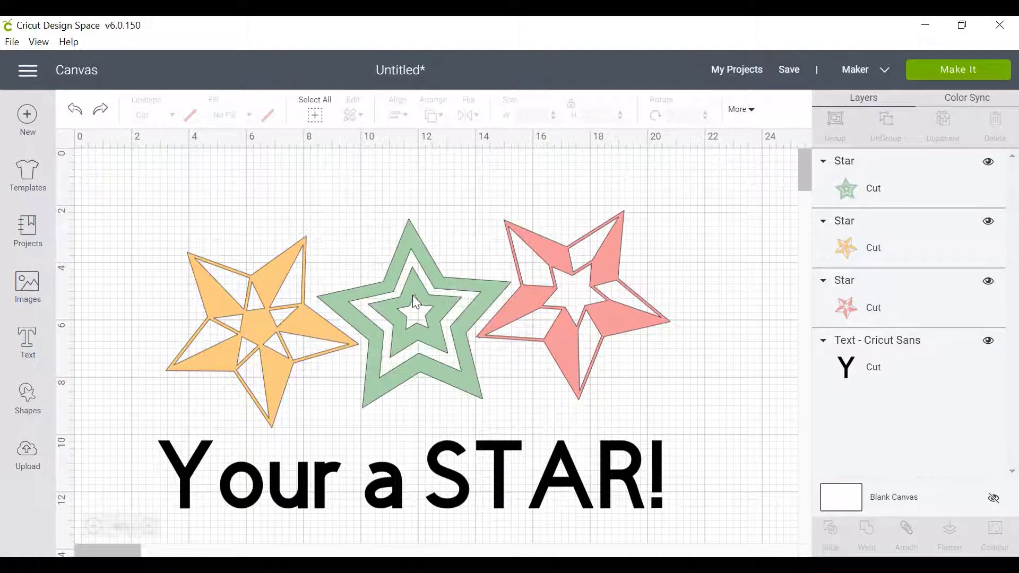
{"action": "left_click_drag", "start_coordinate": [739, 401], "coordinate": [111, 214]}
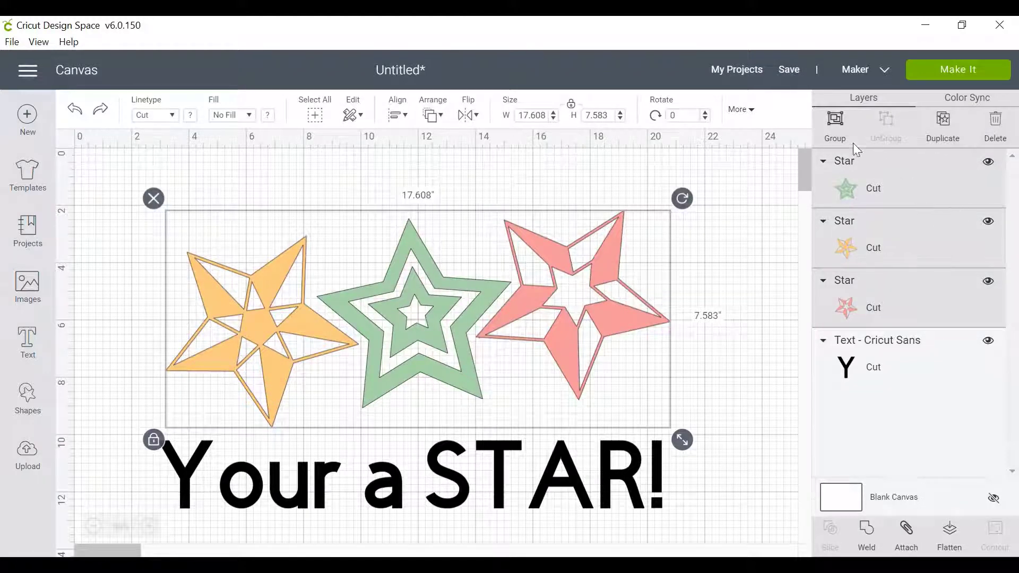
Step: Group the three stars into a 17.608" × 7.583" group and nudge it up and right
{"action": "left_click", "coordinate": [836, 137]}
{"action": "left_click", "coordinate": [682, 453]}
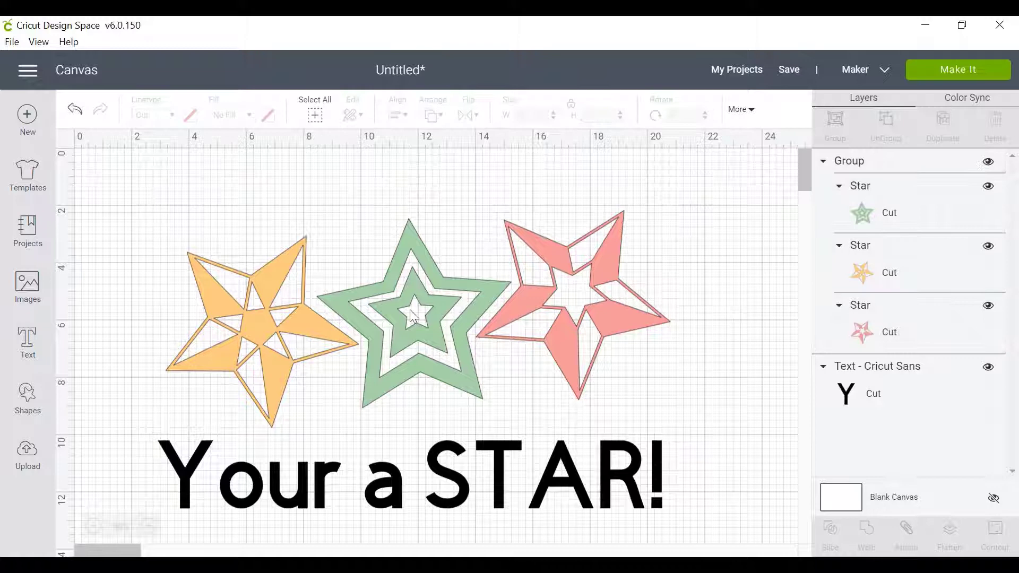
{"action": "left_click_drag", "start_coordinate": [413, 315], "coordinate": [580, 304]}
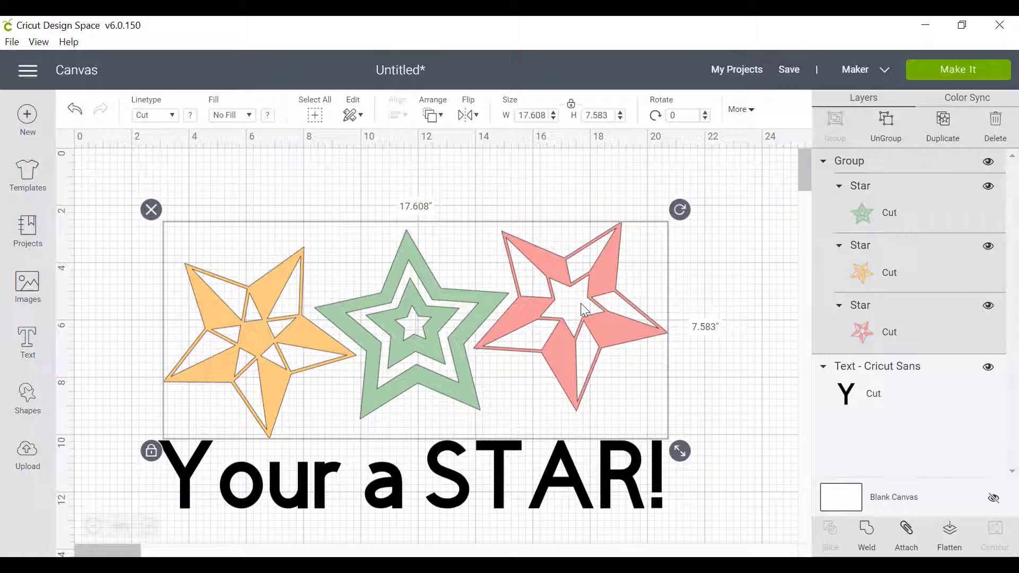
{"action": "left_click", "coordinate": [773, 207]}
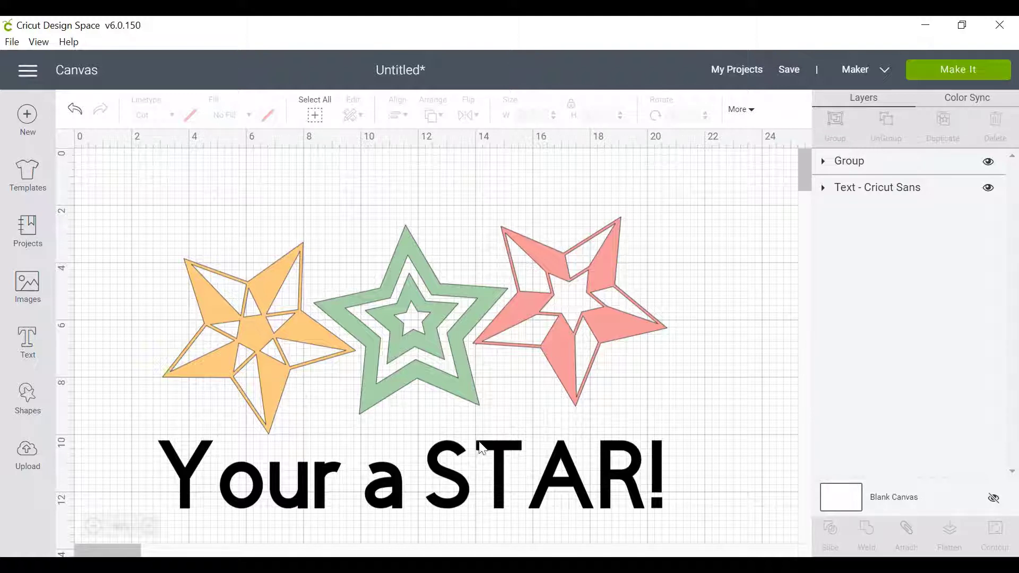
Step: Raise the star group higher and shift the 'Your a STAR!' text up and left
{"action": "left_click", "coordinate": [634, 335]}
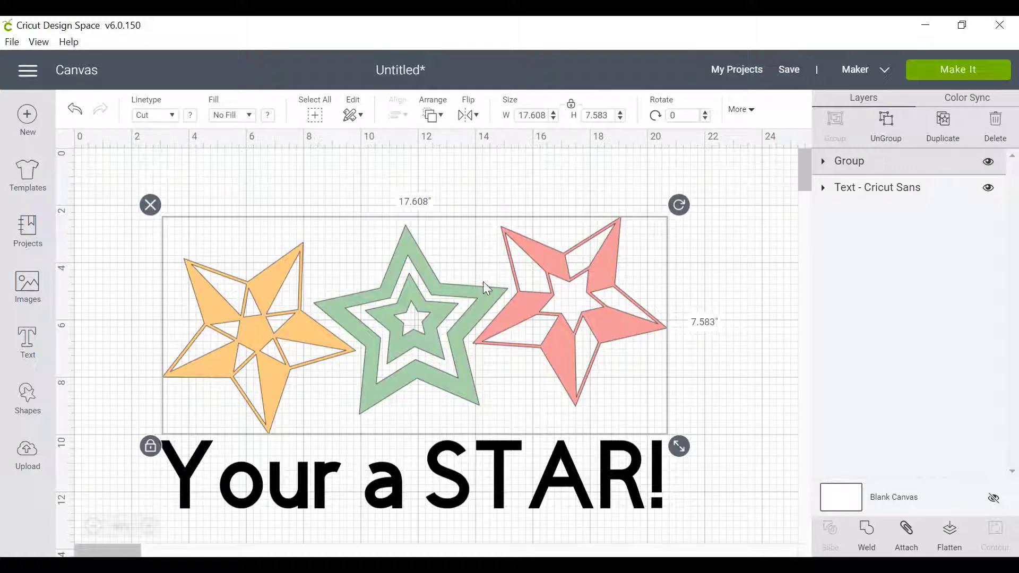
{"action": "left_click_drag", "start_coordinate": [483, 281], "coordinate": [462, 258]}
{"action": "left_click", "coordinate": [519, 463]}
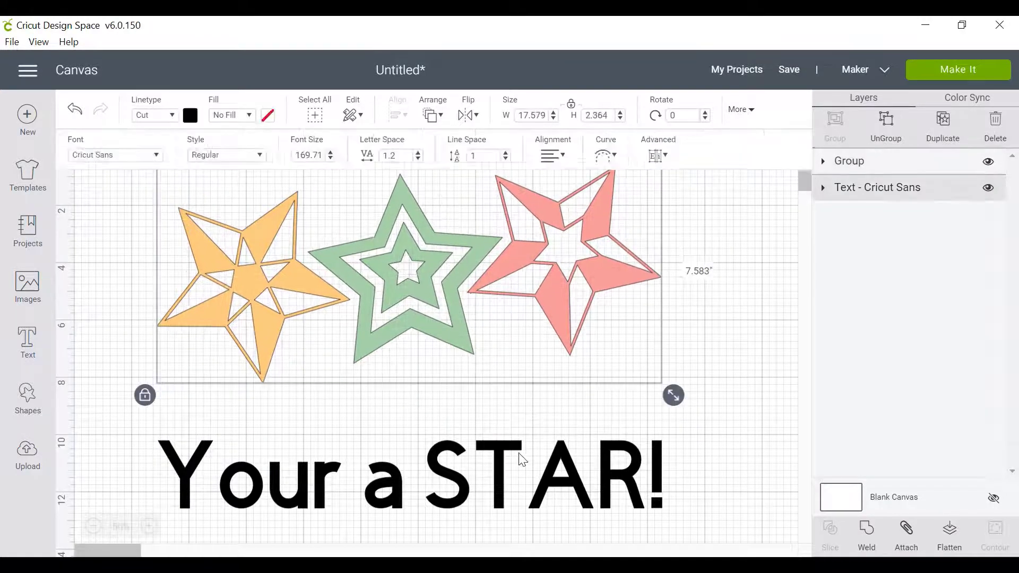
{"action": "left_click_drag", "start_coordinate": [576, 473], "coordinate": [567, 442]}
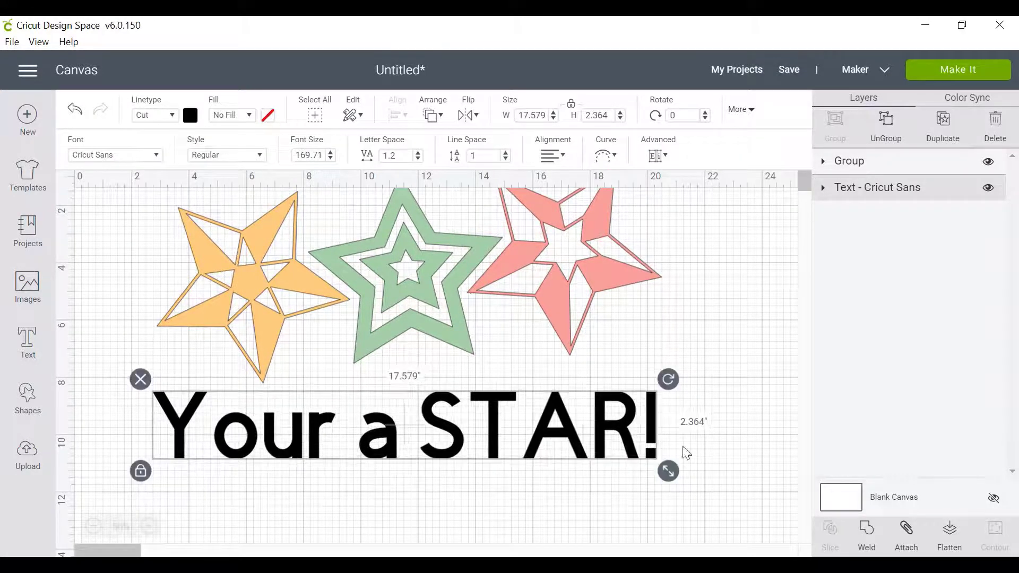
{"action": "left_click", "coordinate": [646, 326]}
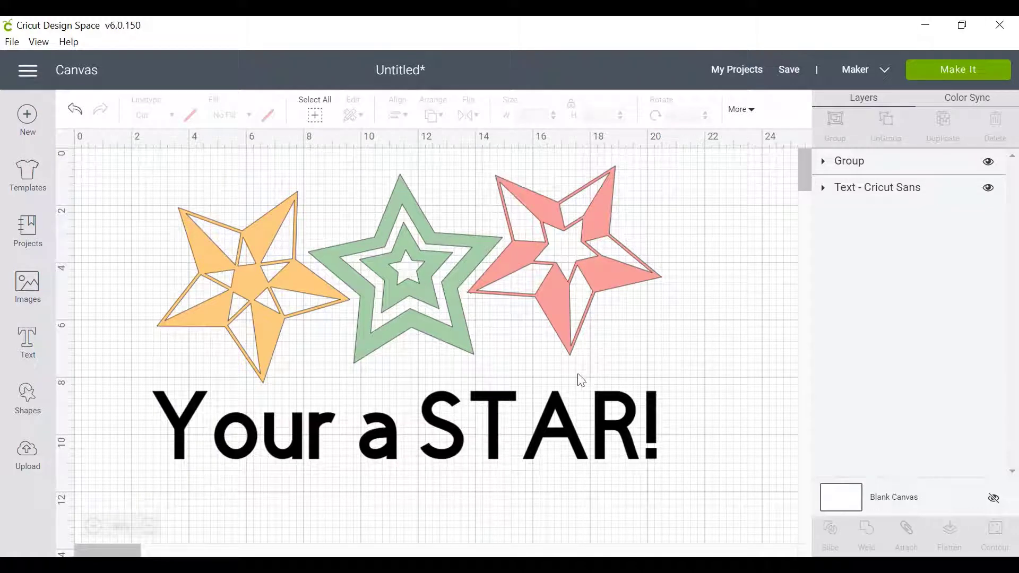
Step: Shrink the text to 9.524" × 1.281" and place it under the stars
{"action": "left_click", "coordinate": [490, 395]}
{"action": "left_click_drag", "start_coordinate": [497, 408], "coordinate": [647, 403]}
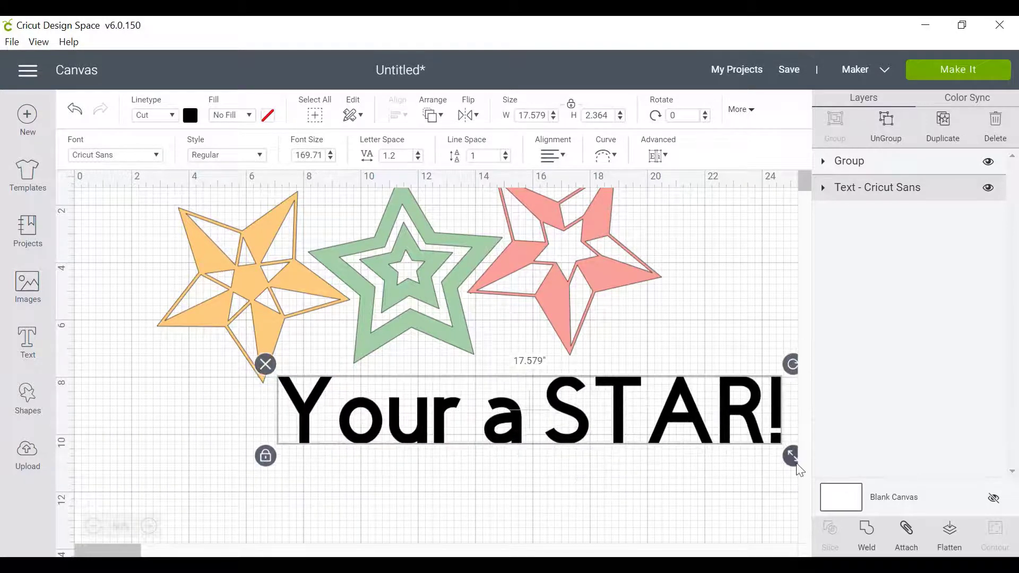
{"action": "left_click_drag", "start_coordinate": [793, 457], "coordinate": [562, 425]}
{"action": "left_click_drag", "start_coordinate": [487, 388], "coordinate": [582, 373]}
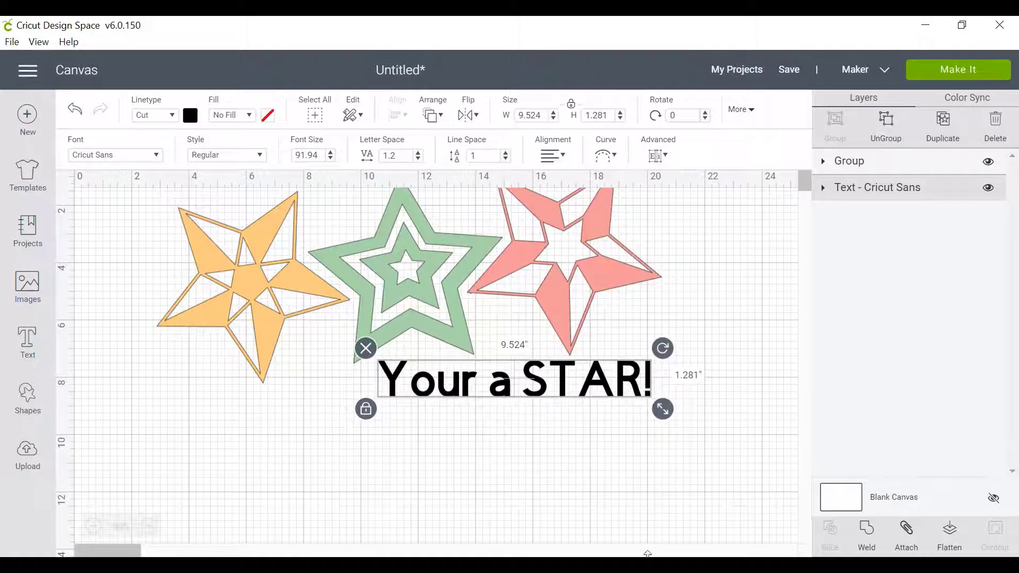
{"action": "left_click", "coordinate": [653, 519]}
{"action": "left_click", "coordinate": [631, 225]}
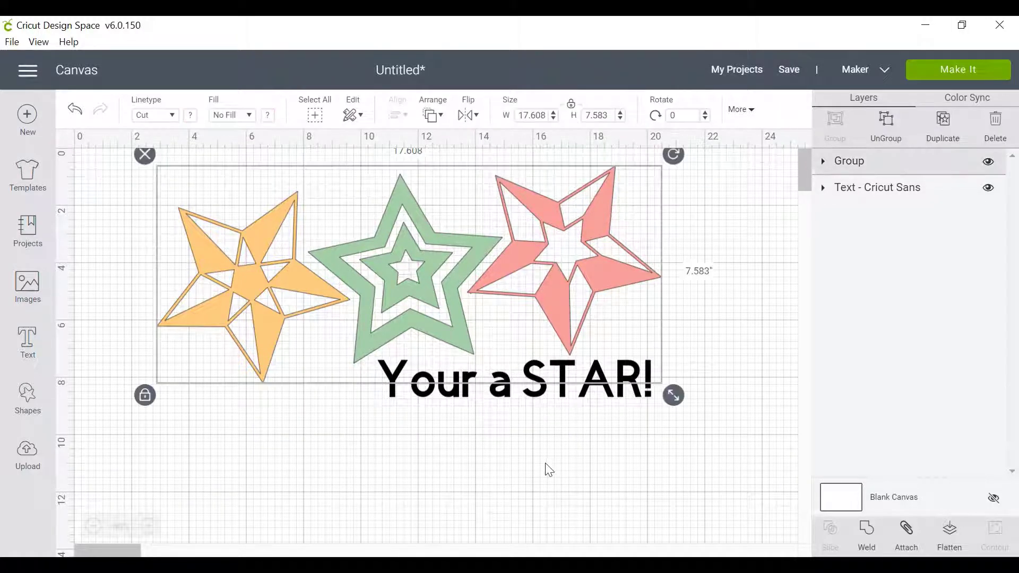
Step: Shrink the star group to 15.48" × 6.667" and shift it and the text left to centre them
{"action": "left_click_drag", "start_coordinate": [681, 403], "coordinate": [612, 369]}
{"action": "left_click_drag", "start_coordinate": [356, 250], "coordinate": [482, 244]}
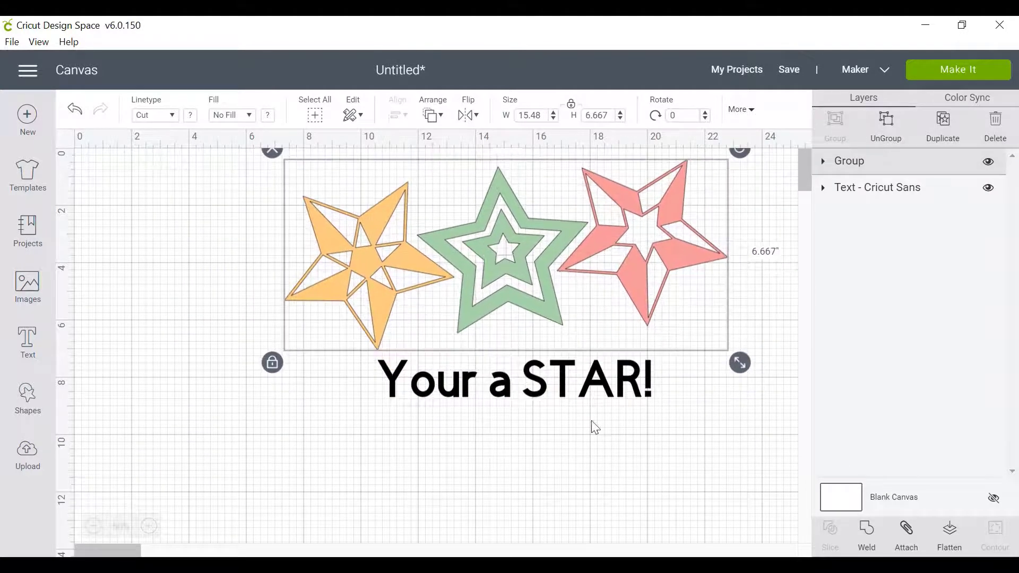
{"action": "left_click", "coordinate": [635, 475]}
{"action": "left_click", "coordinate": [652, 268]}
{"action": "left_click_drag", "start_coordinate": [530, 382], "coordinate": [504, 381]}
{"action": "left_click", "coordinate": [563, 270]}
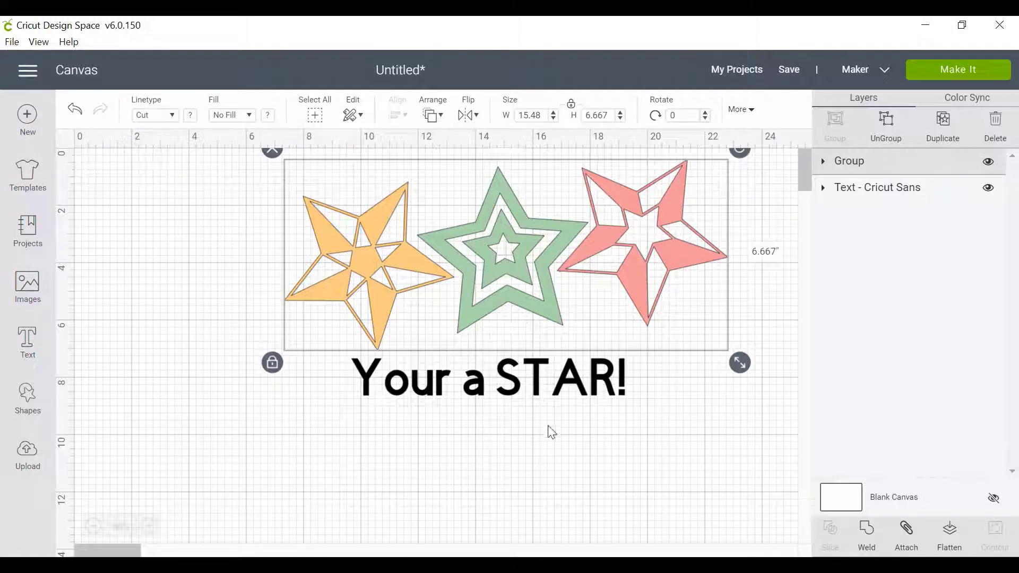
{"action": "left_click_drag", "start_coordinate": [590, 267], "coordinate": [490, 279]}
{"action": "left_click", "coordinate": [530, 496]}
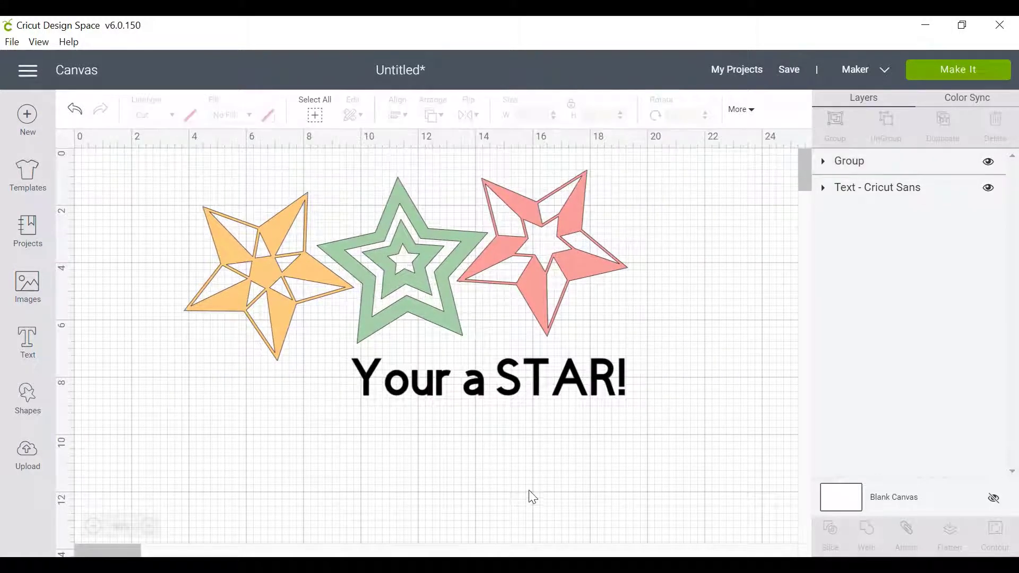
{"action": "left_click_drag", "start_coordinate": [578, 395], "coordinate": [515, 409]}
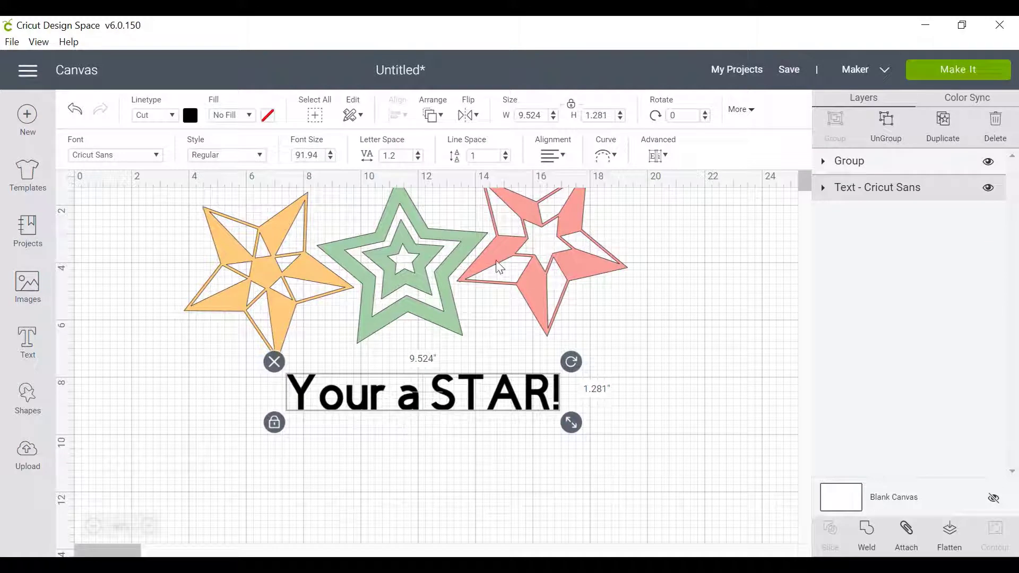
{"action": "left_click", "coordinate": [695, 289]}
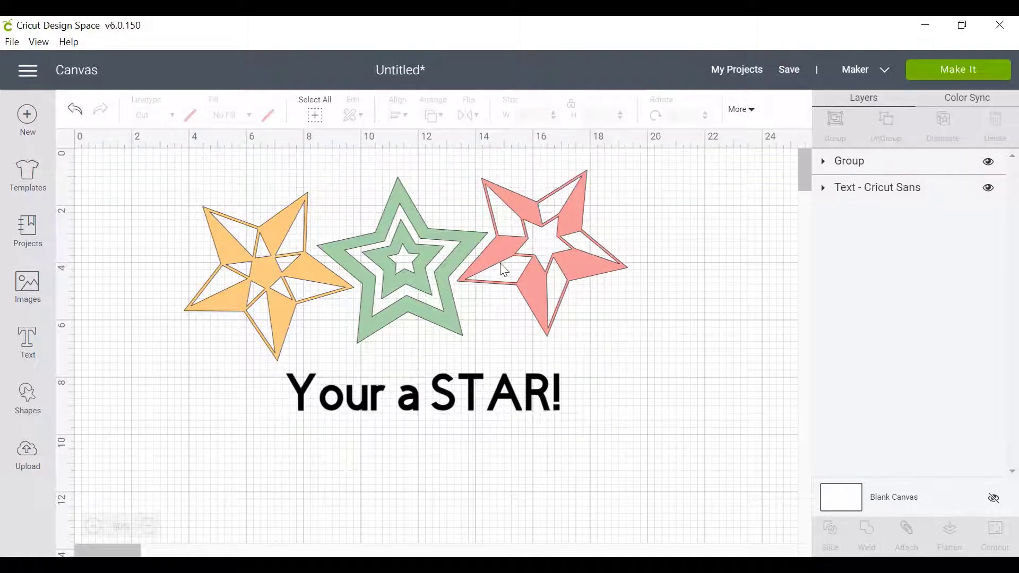
Step: Ungroup the stars, moving pink to the lower right and orange to the lower left of the text
{"action": "left_click", "coordinate": [513, 271]}
{"action": "left_click_drag", "start_coordinate": [513, 271], "coordinate": [547, 277]}
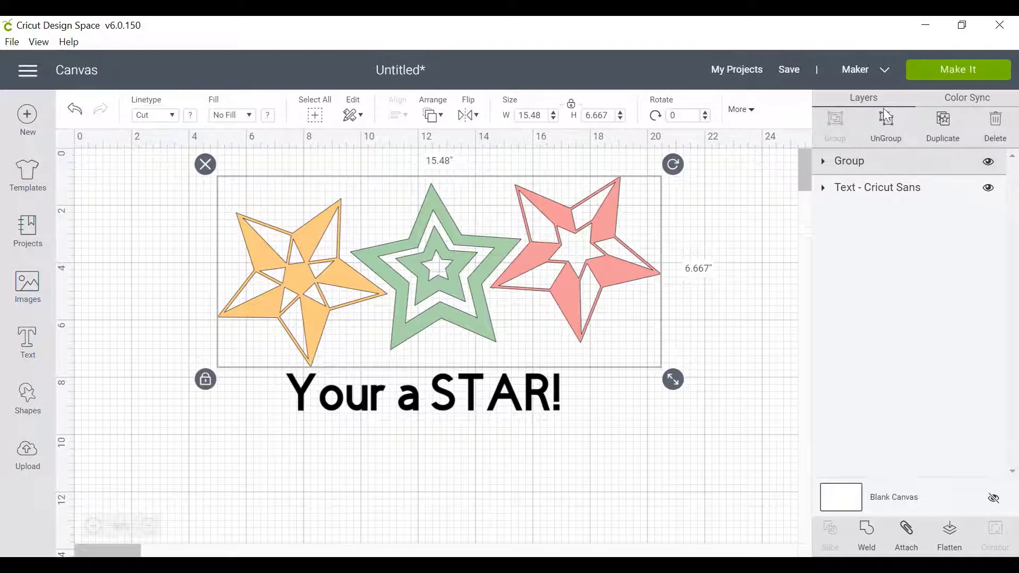
{"action": "left_click", "coordinate": [884, 127]}
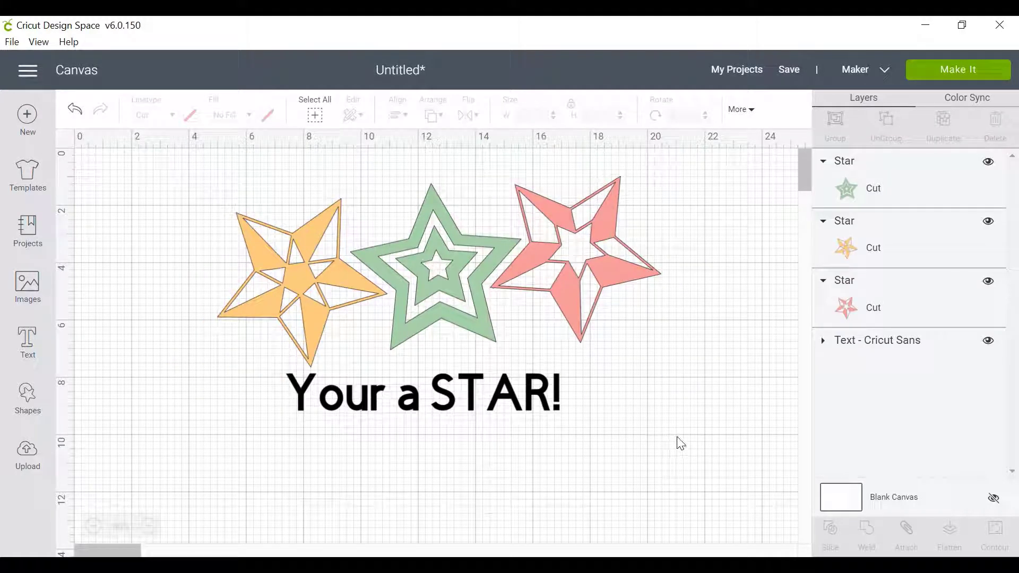
{"action": "left_click_drag", "start_coordinate": [588, 248], "coordinate": [704, 343]}
{"action": "left_click_drag", "start_coordinate": [313, 268], "coordinate": [196, 365]}
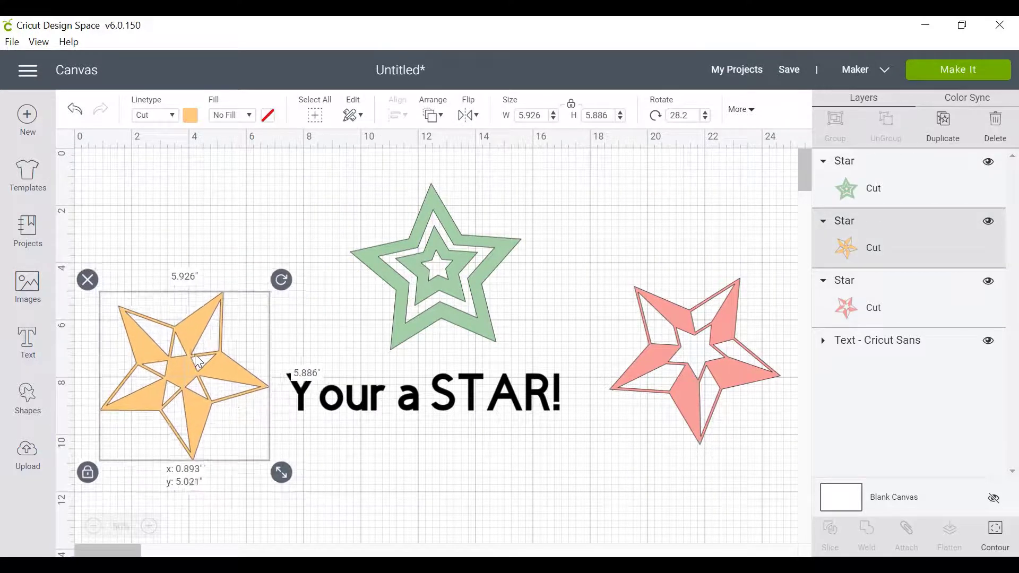
{"action": "left_click_drag", "start_coordinate": [719, 364], "coordinate": [700, 377]}
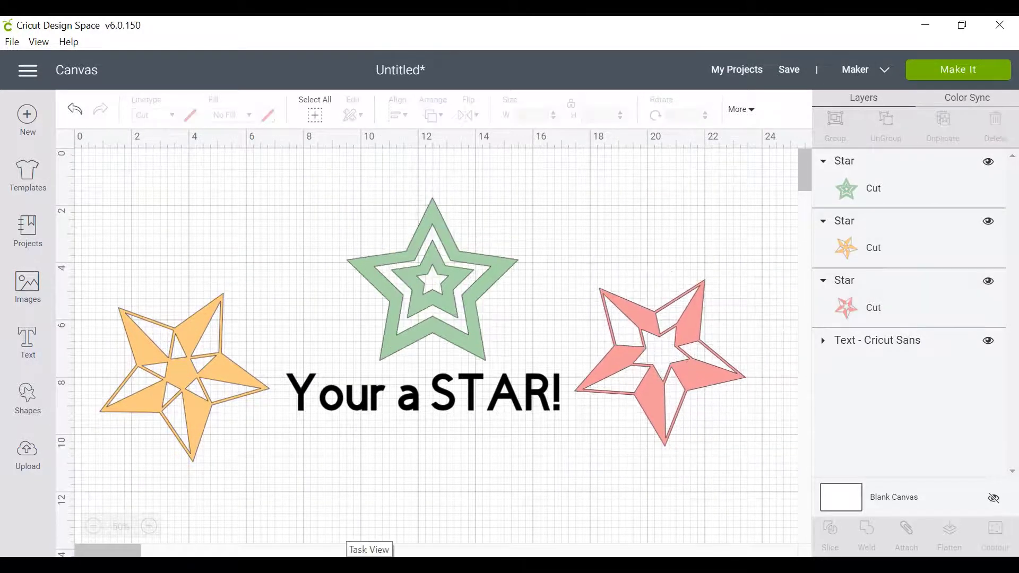